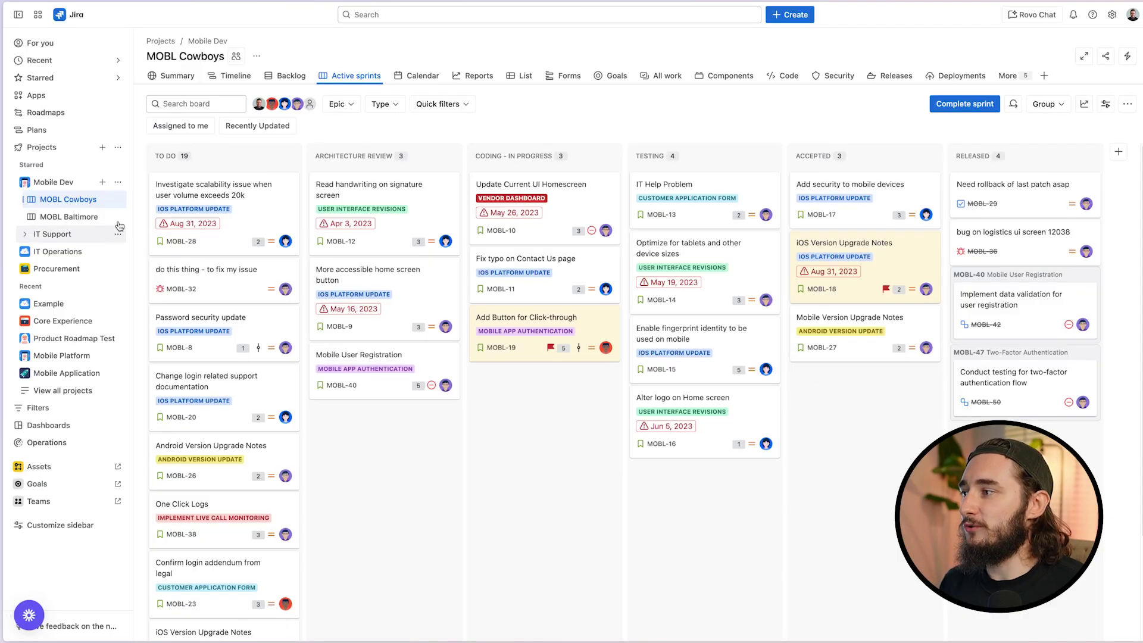
Step: Open Project settings for Mobile Dev (key MOBL) from its sidebar menu
left_click(118, 182)
left_click(190, 294)
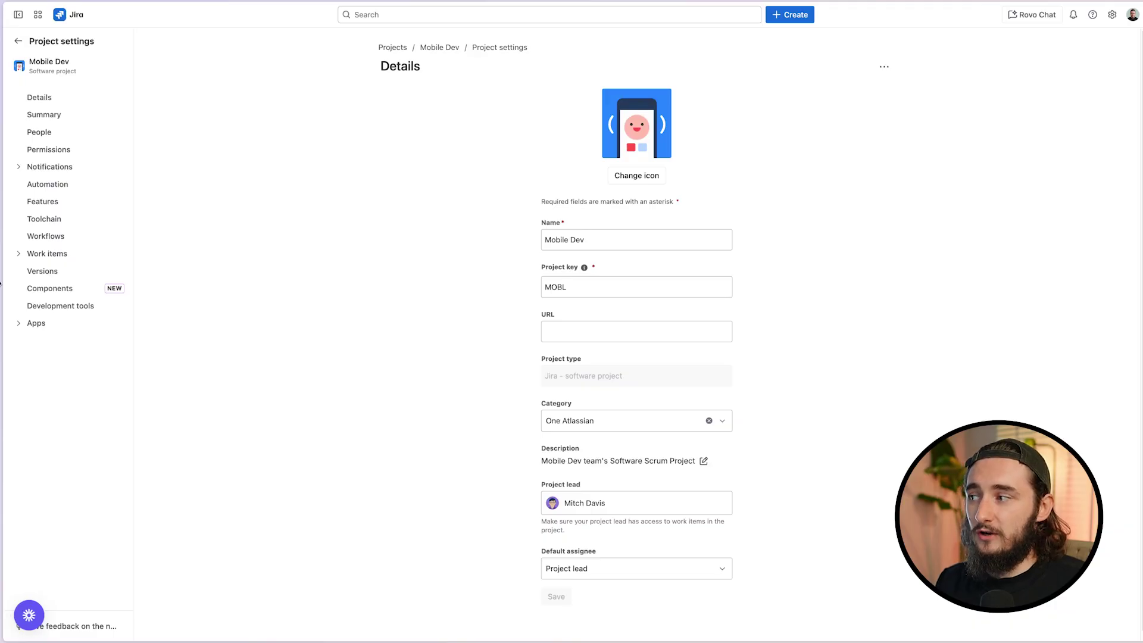
Step: Group the Example board by assignee, then regroup it by subtask
left_click(128, 185)
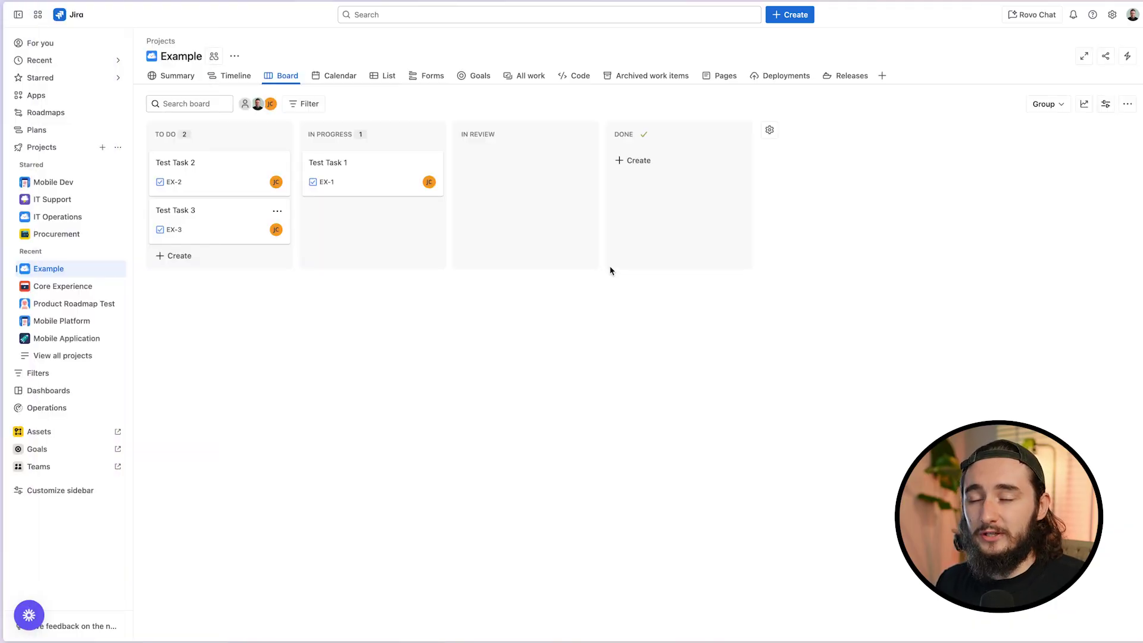
mouse_move(606, 255)
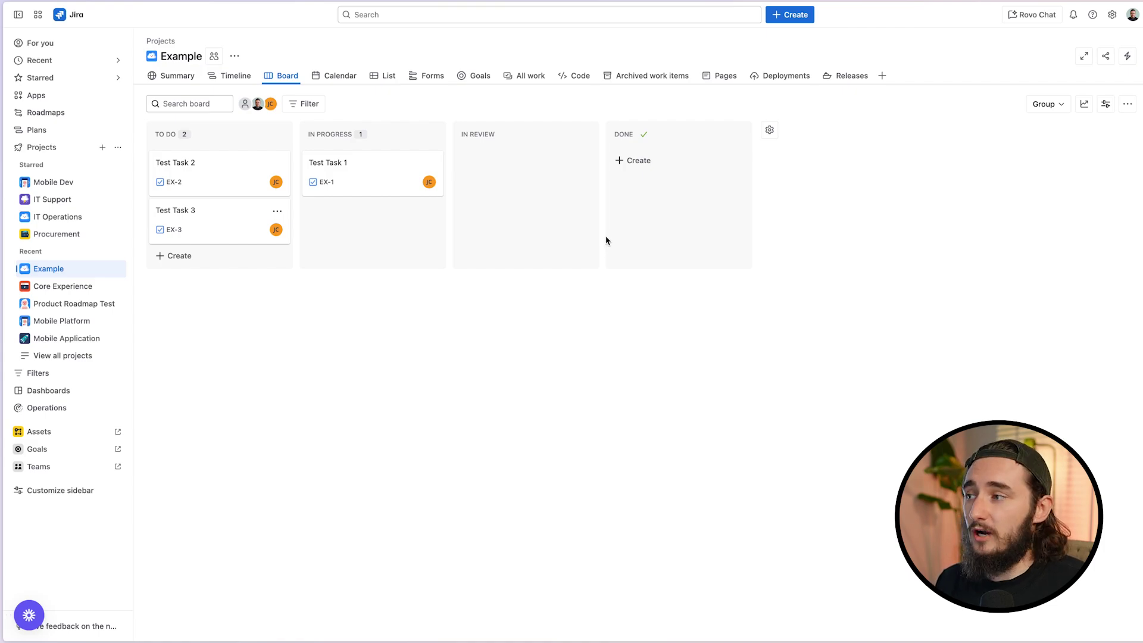
left_click(1036, 115)
left_click(1046, 153)
left_click(1041, 107)
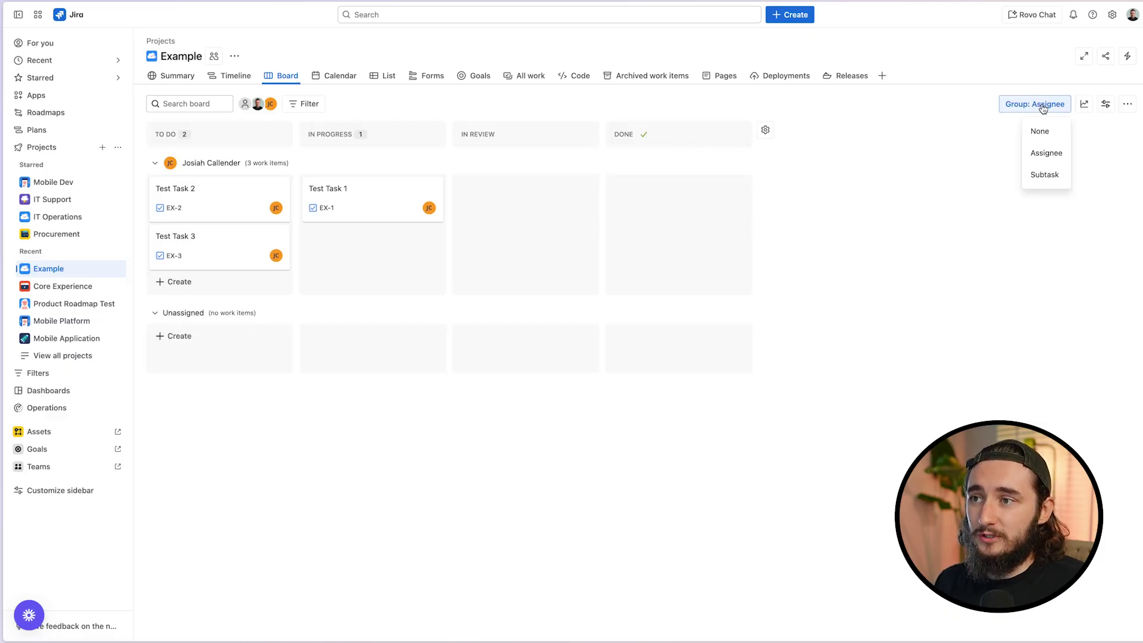
left_click(1041, 177)
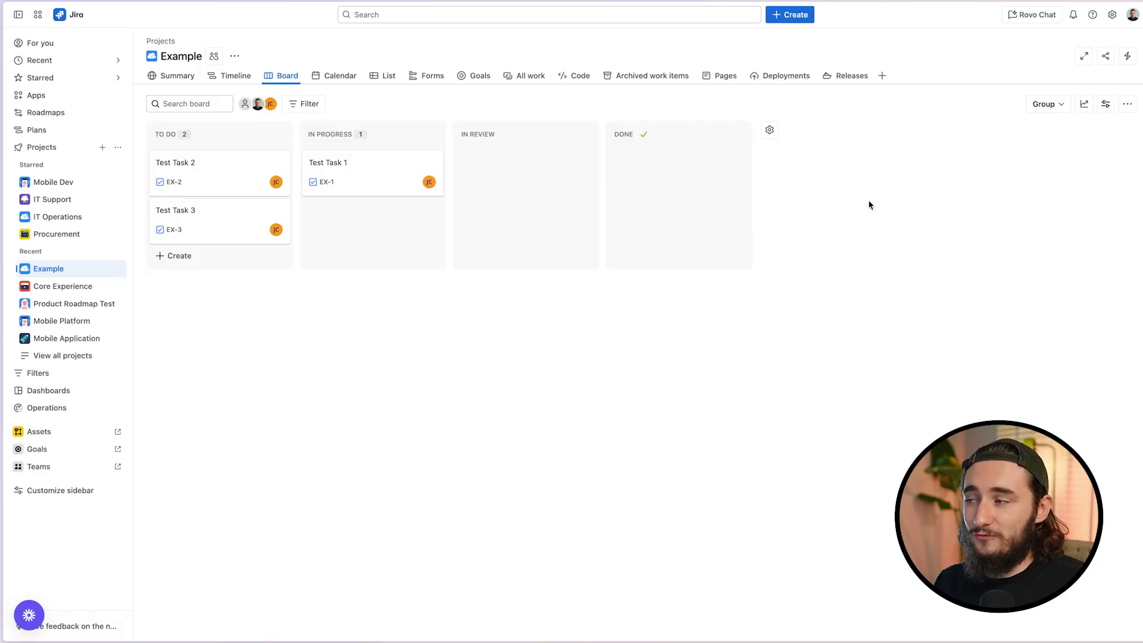
Step: Leave the Mobile Dev settings and, after visiting Procurement, open the MOBL Cowboys board
mouse_move(1, 350)
left_click(89, 157)
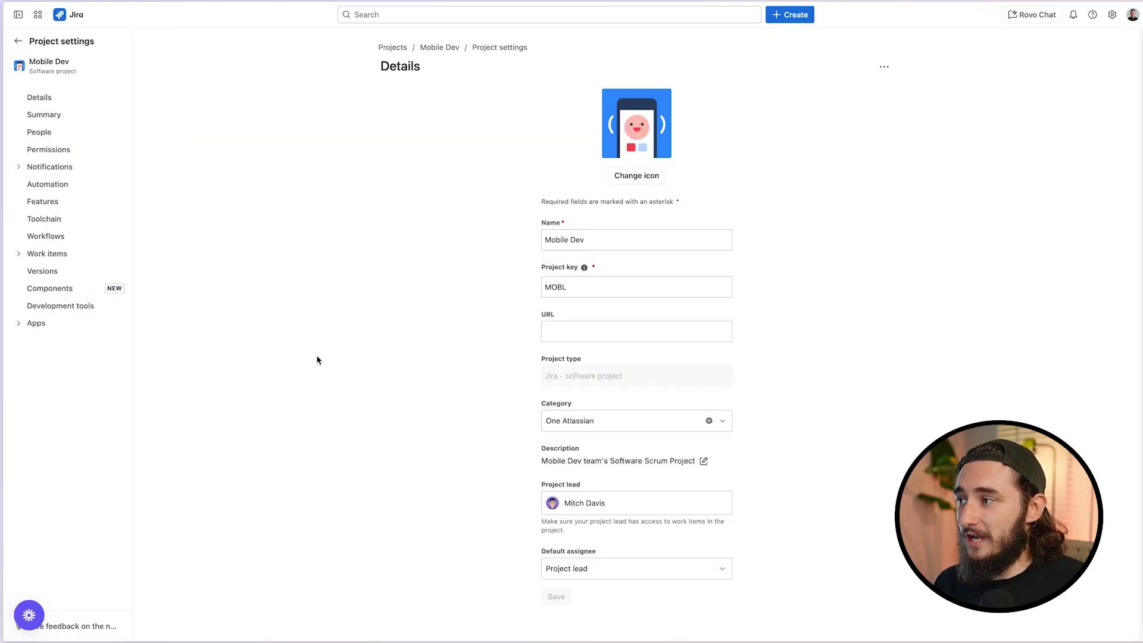
mouse_move(1, 256)
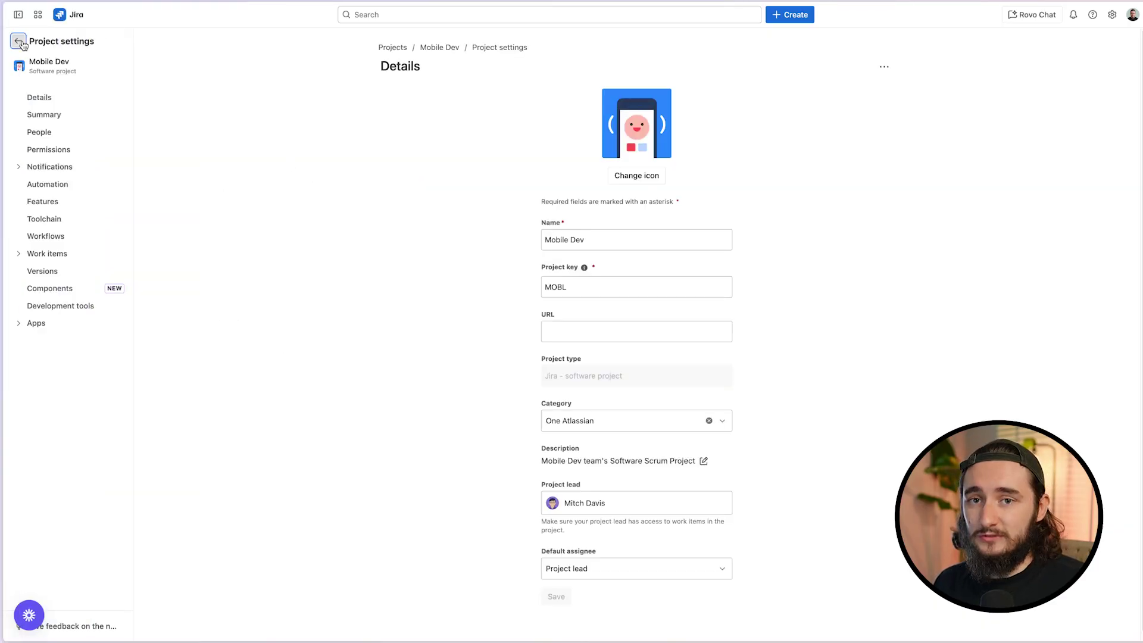
left_click(23, 39)
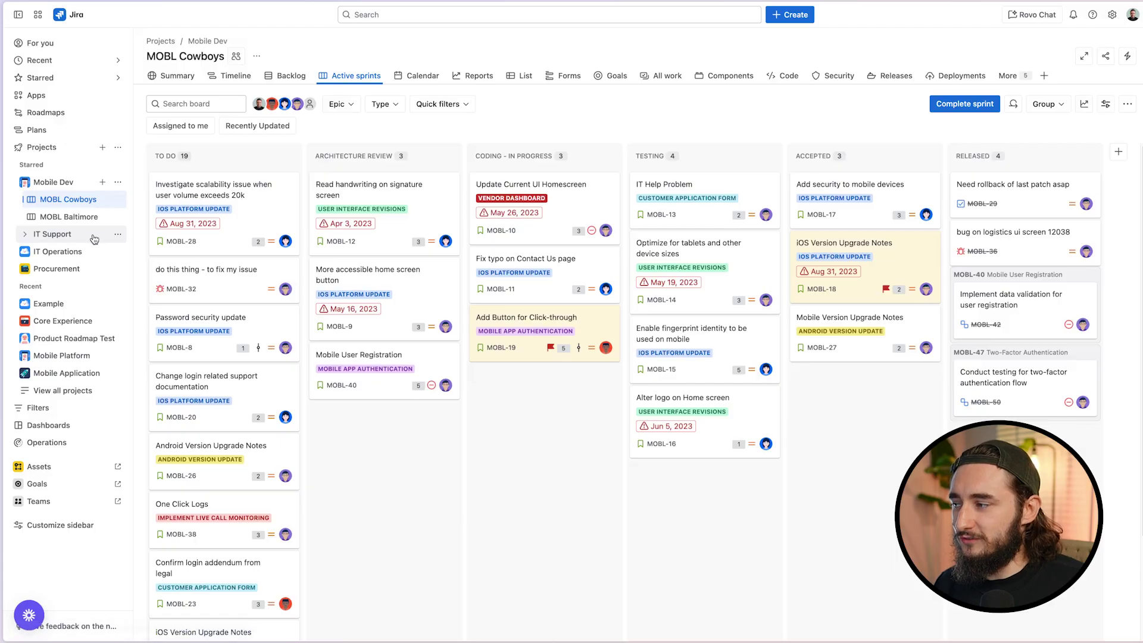
left_click(65, 269)
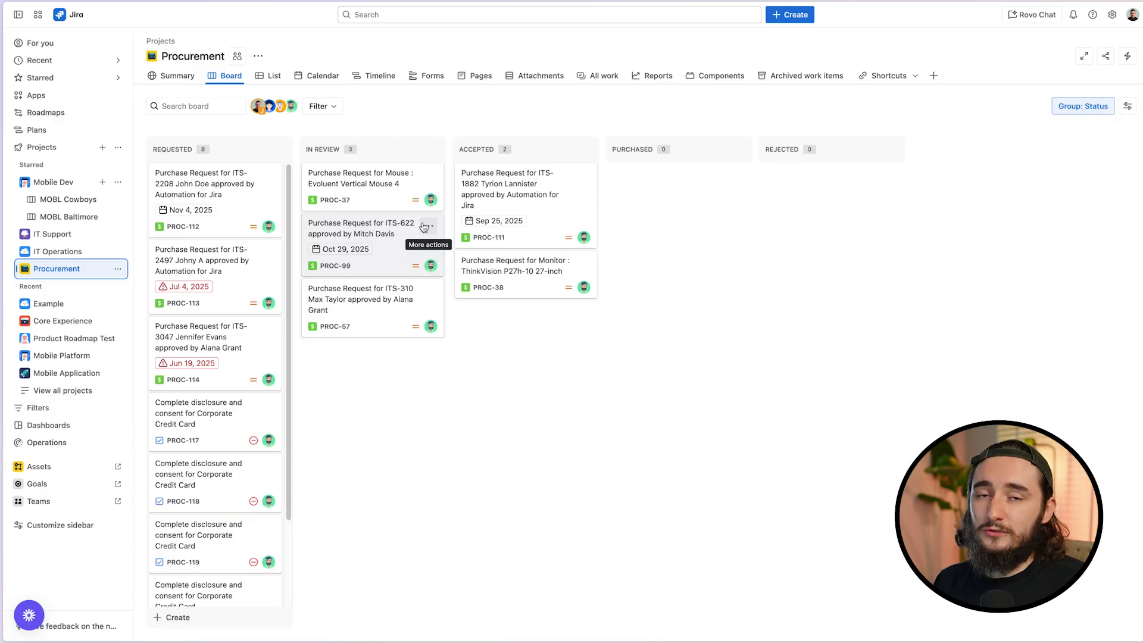
left_click(71, 200)
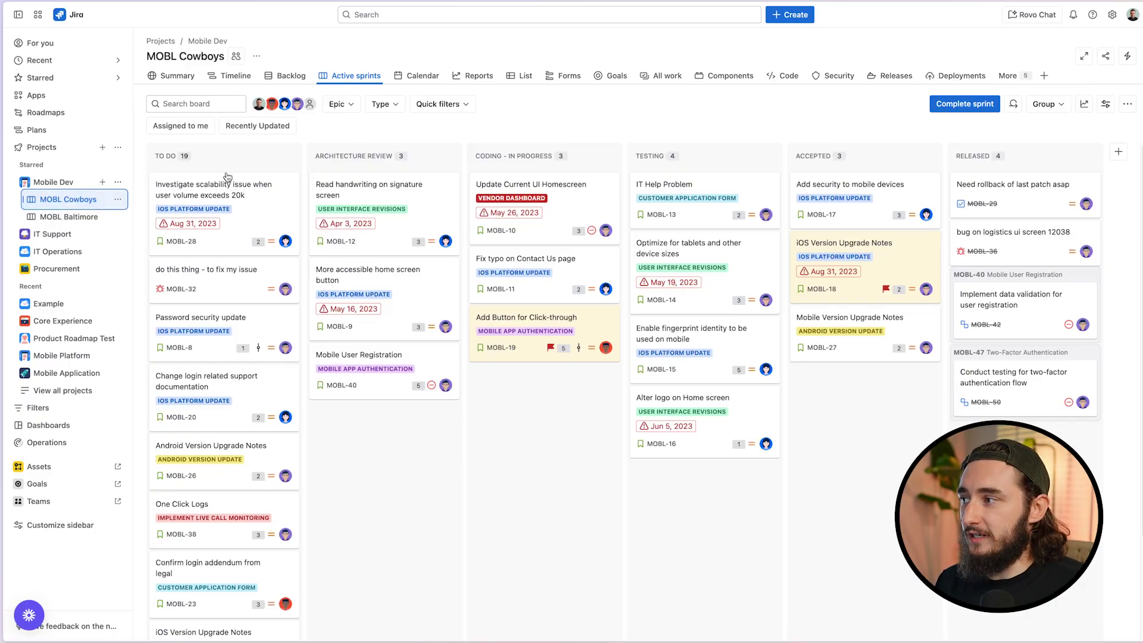
Step: In MOBL Cowboys Board settings > Layout > Swimlanes, set the method to Assignee and return
left_click(260, 58)
left_click(296, 62)
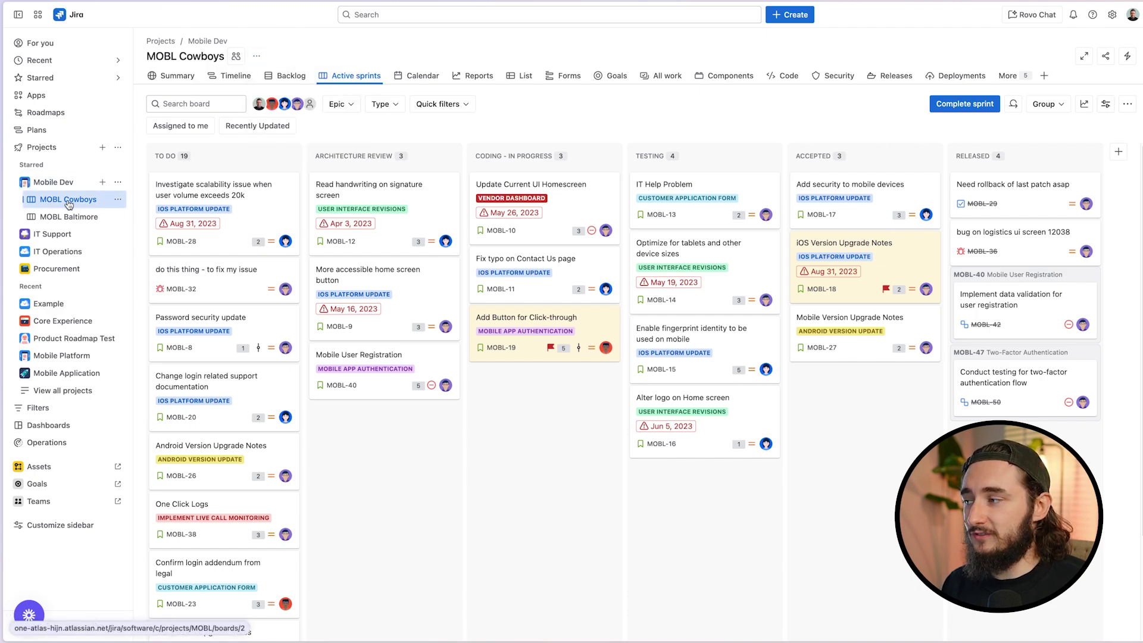
left_click(118, 200)
left_click(165, 195)
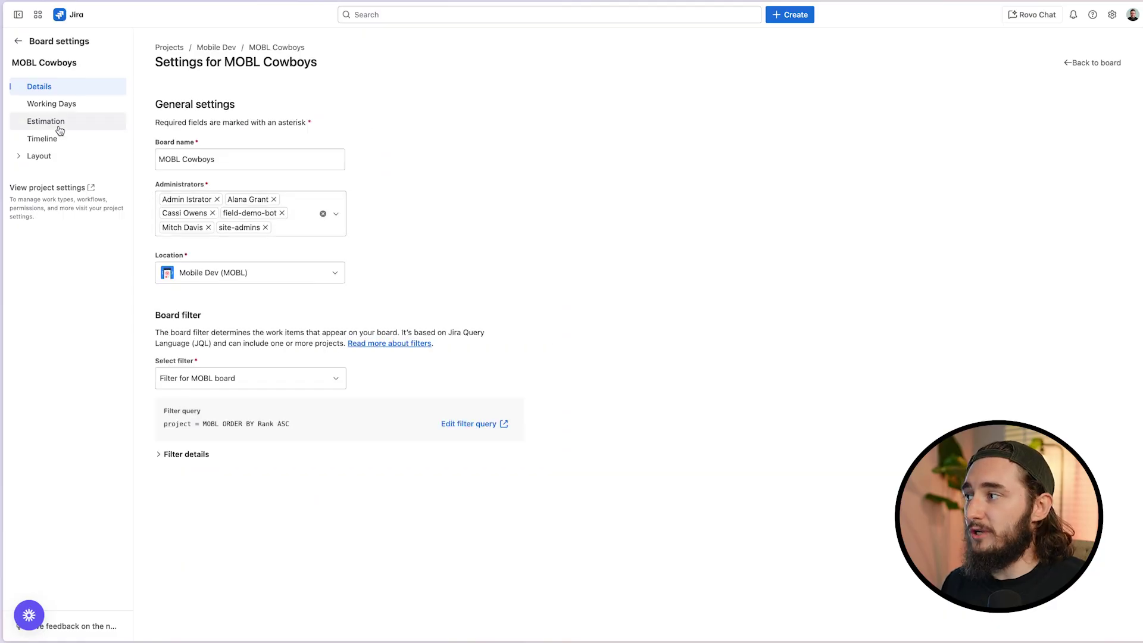
left_click(40, 157)
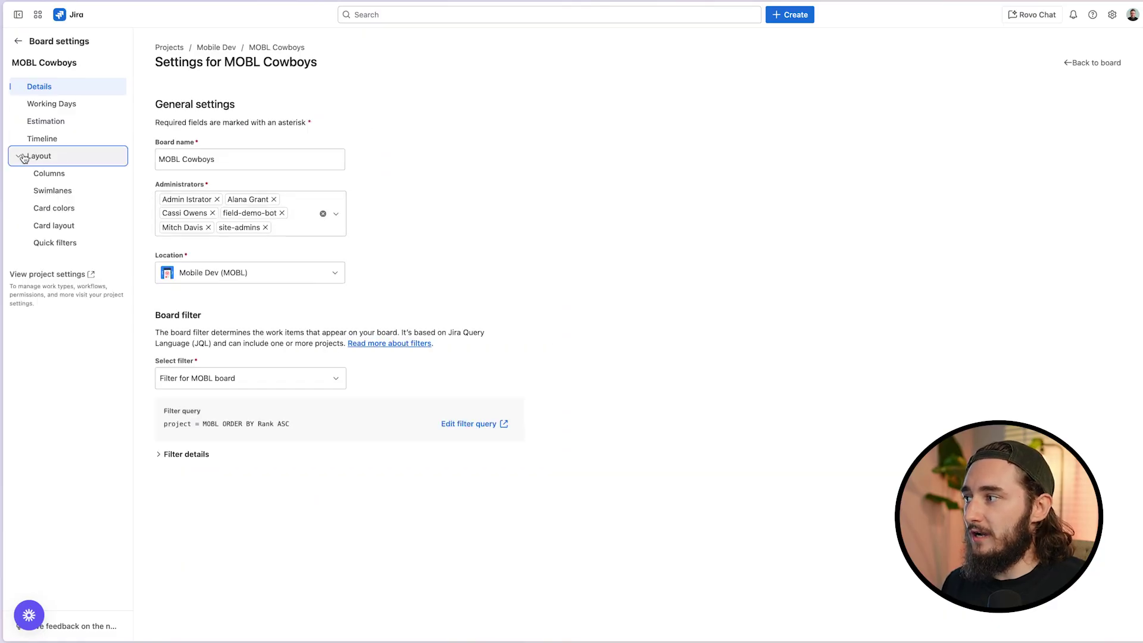
left_click(86, 195)
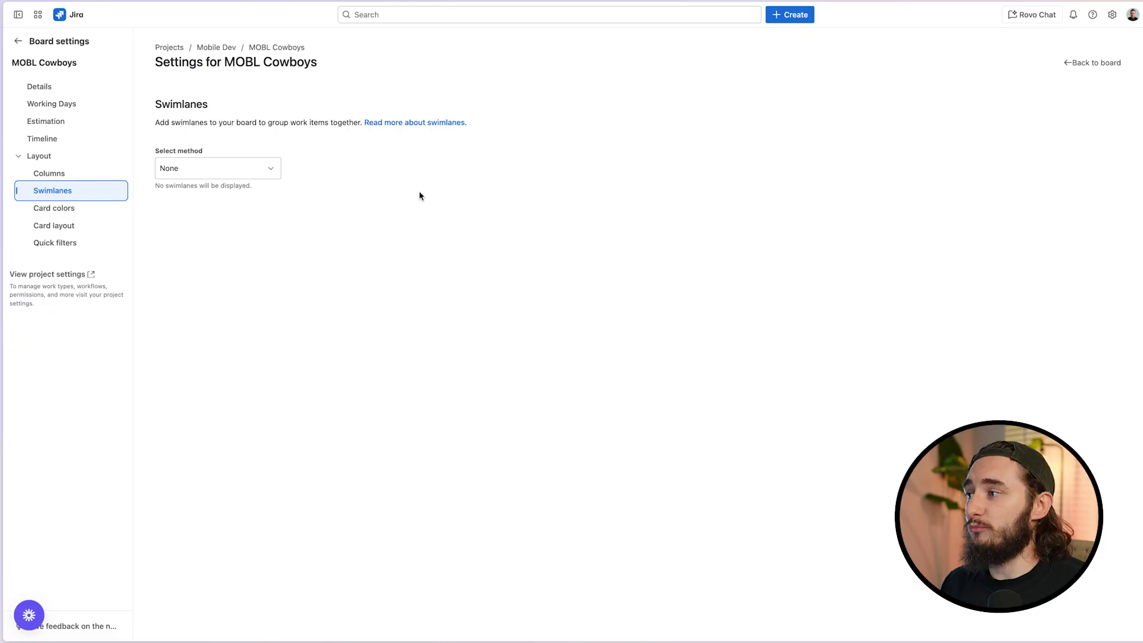
left_click(274, 171)
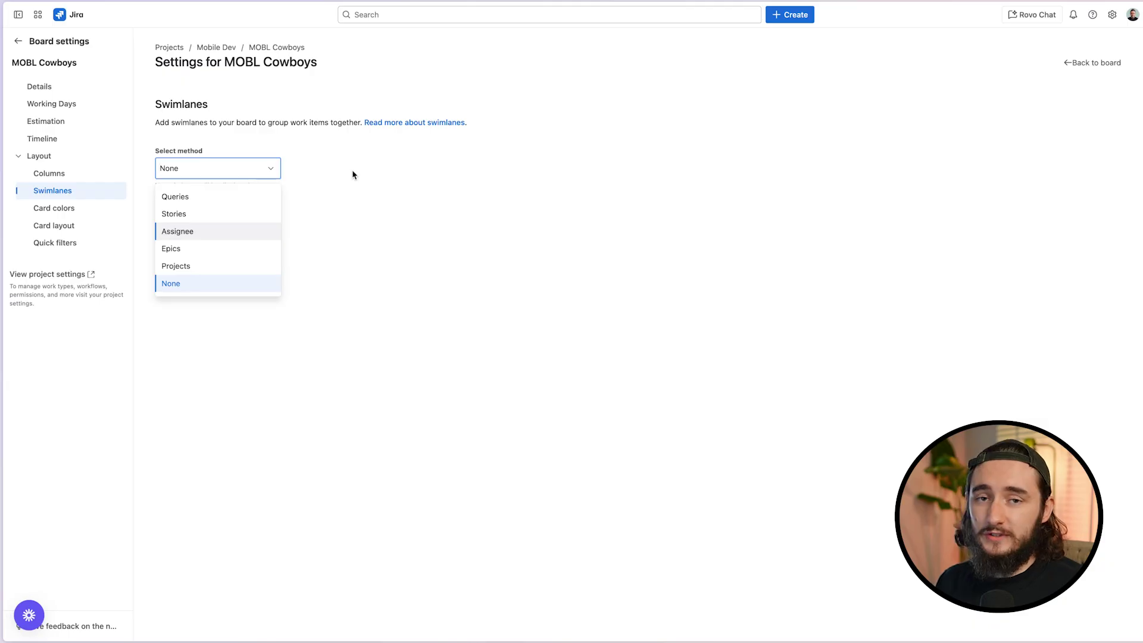
left_click(253, 234)
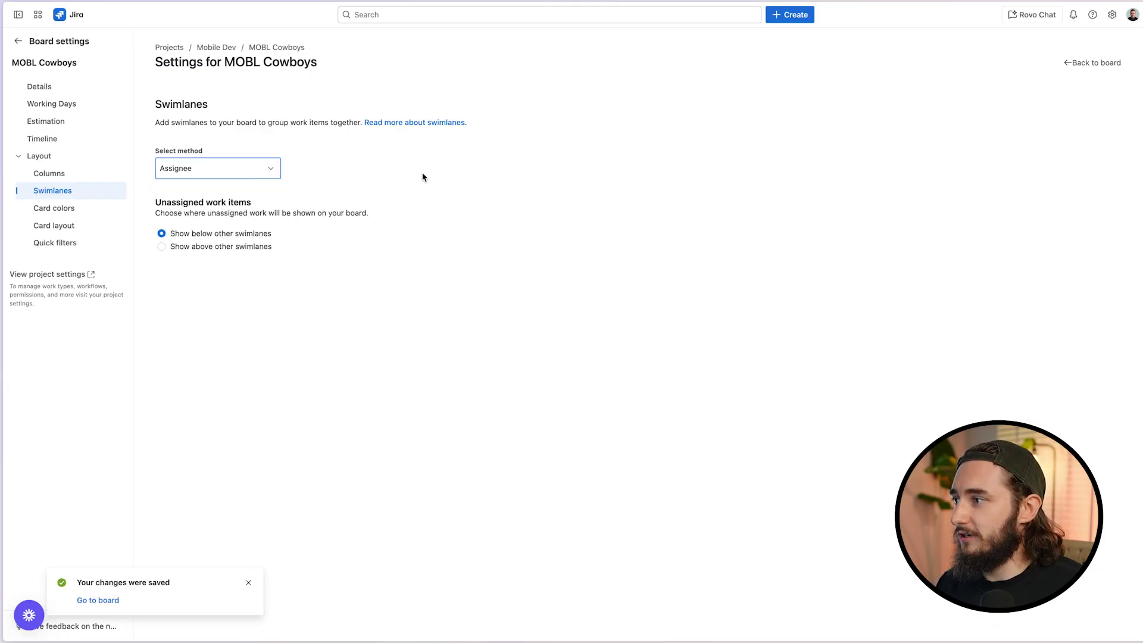
left_click(18, 41)
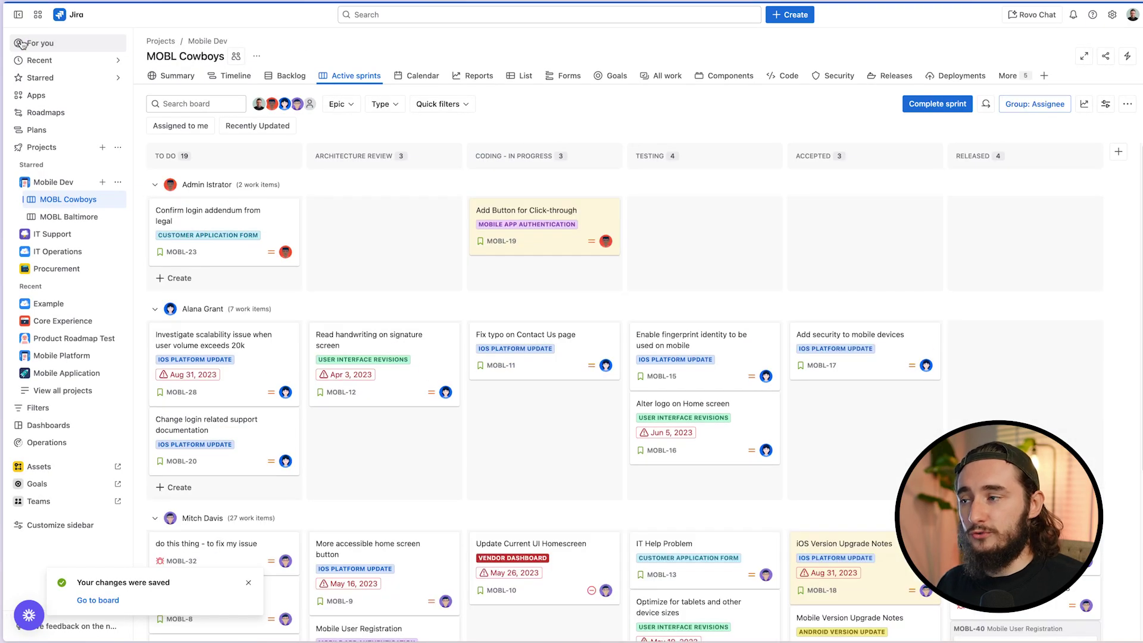
Step: Scroll the board and open, then dismiss, the Group: Assignee dropdown
scroll(357, 202, "down", 1)
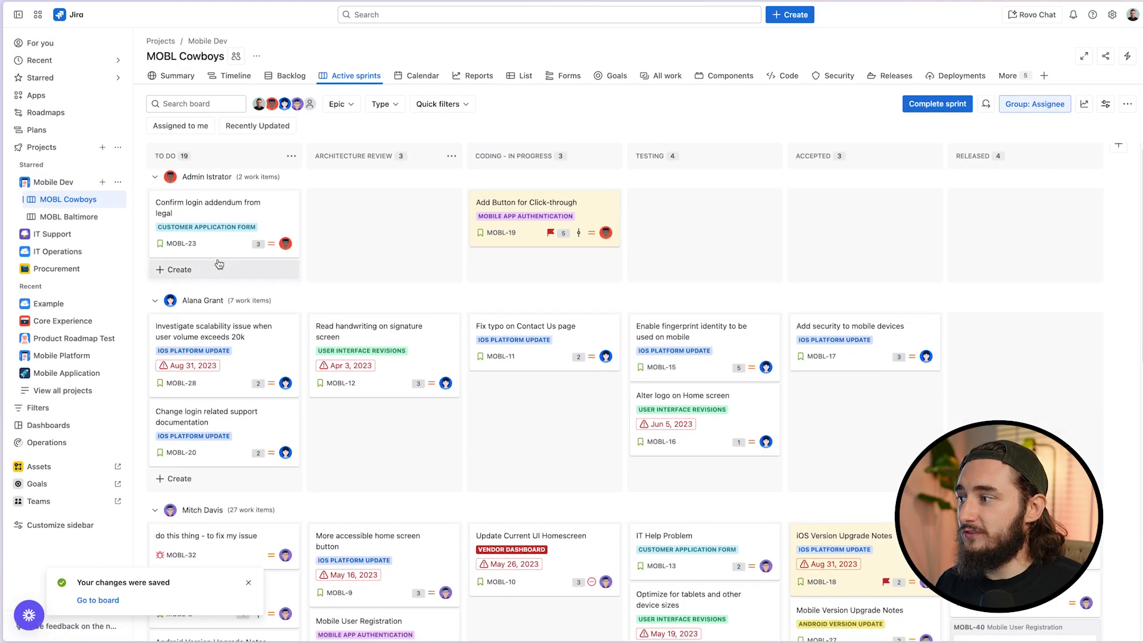
scroll(216, 282, "down", 5)
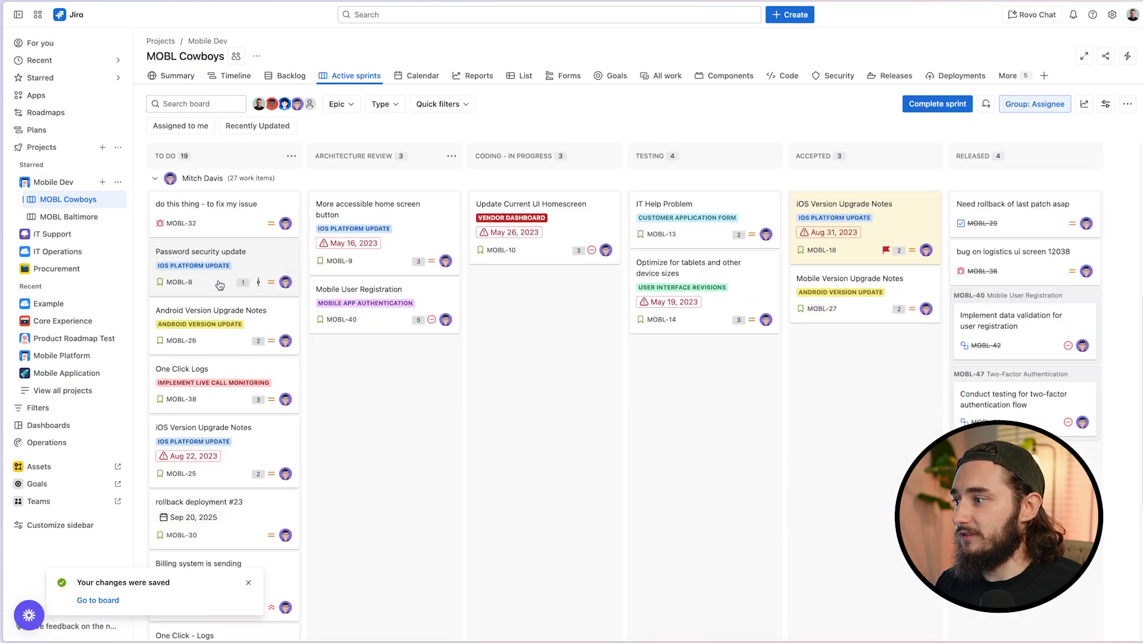
scroll(218, 283, "up", 6)
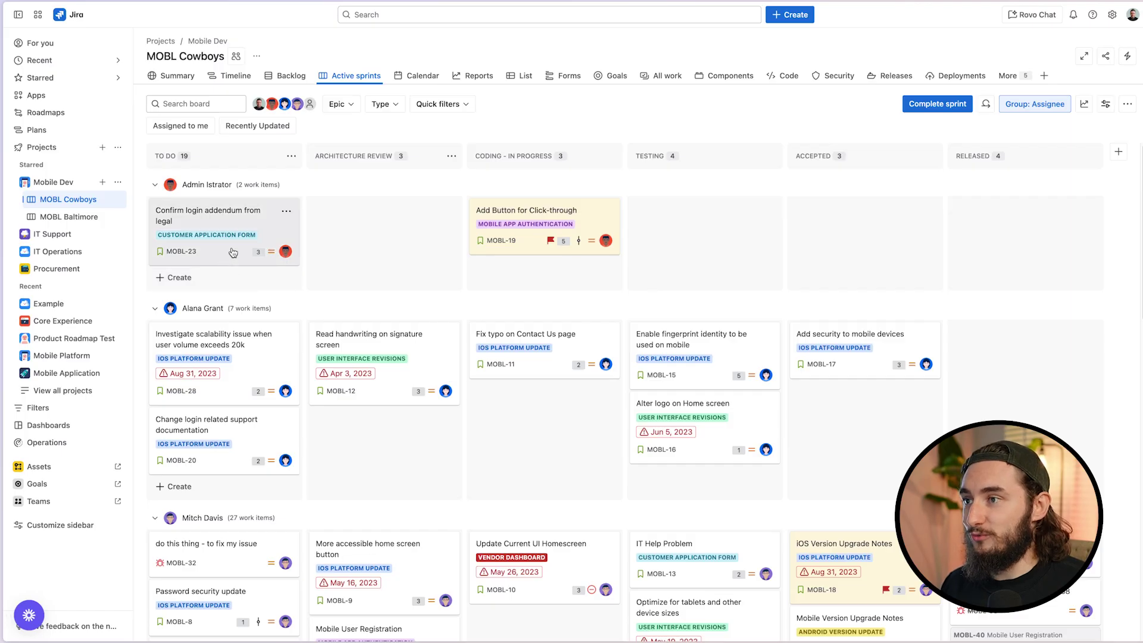
left_click(1035, 104)
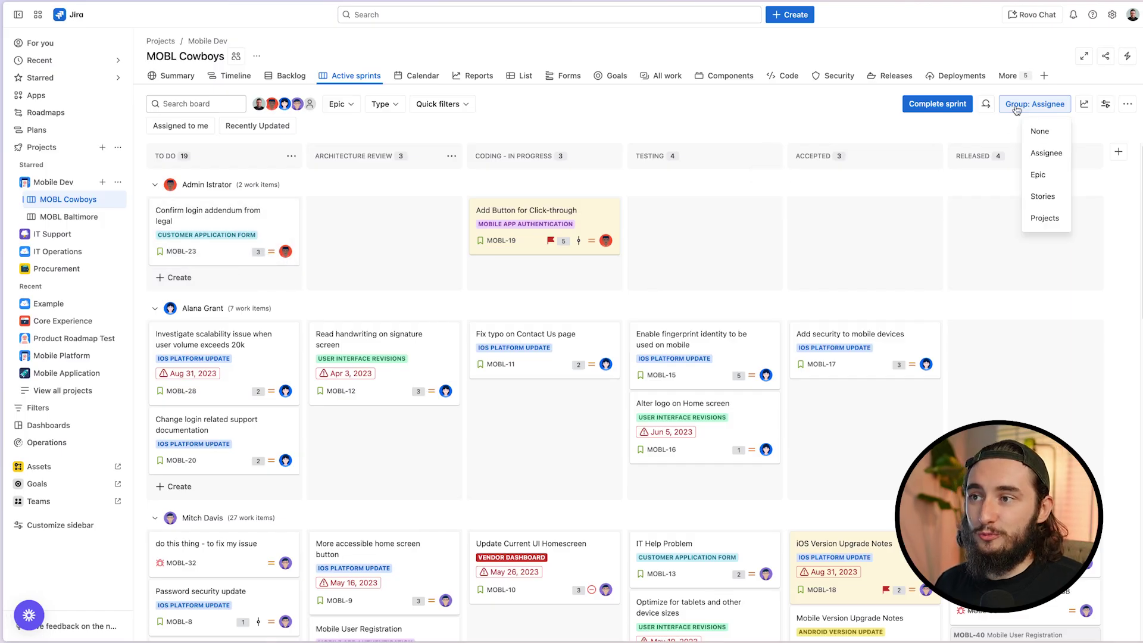
left_click(691, 132)
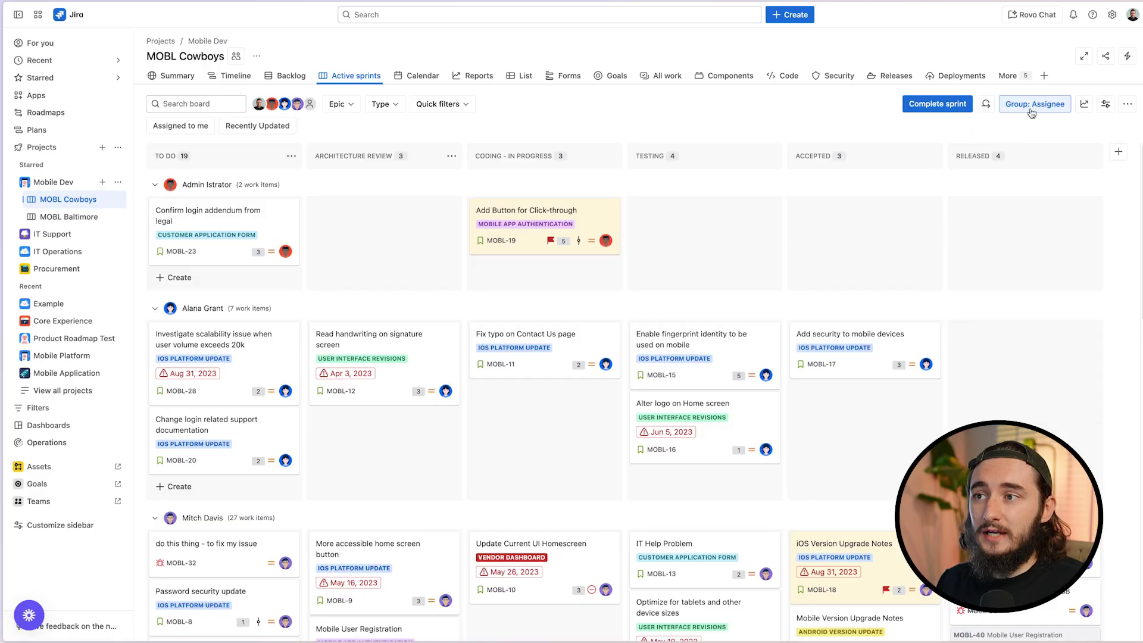
key("Return")
key("Escape")
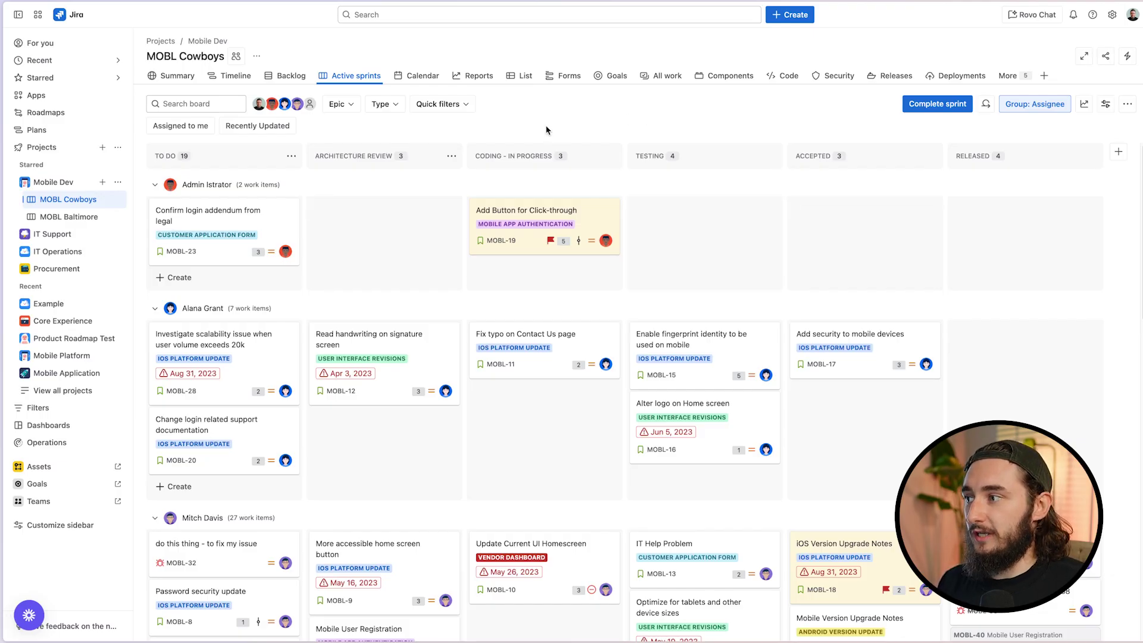
Step: Open the MOBL Cowboys options menu in the sidebar
scroll(250, 202, "down", 3)
scroll(416, 476, "up", 3)
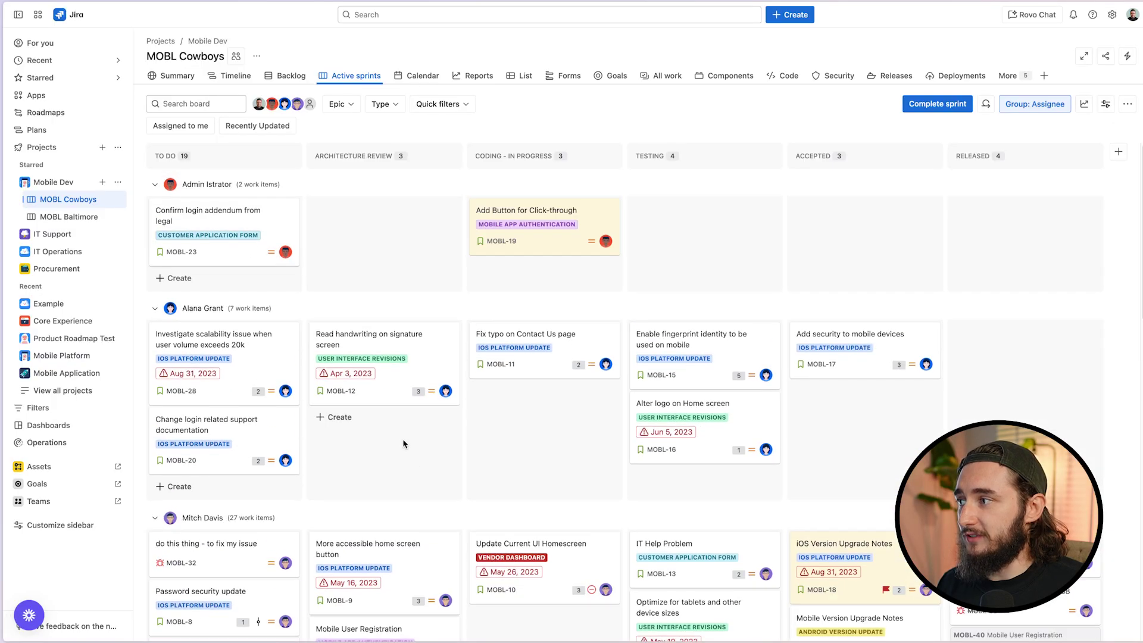
left_click(117, 199)
Step: In Layout > Swimlanes, change the swimlane method from Assignee to None
left_click(175, 201)
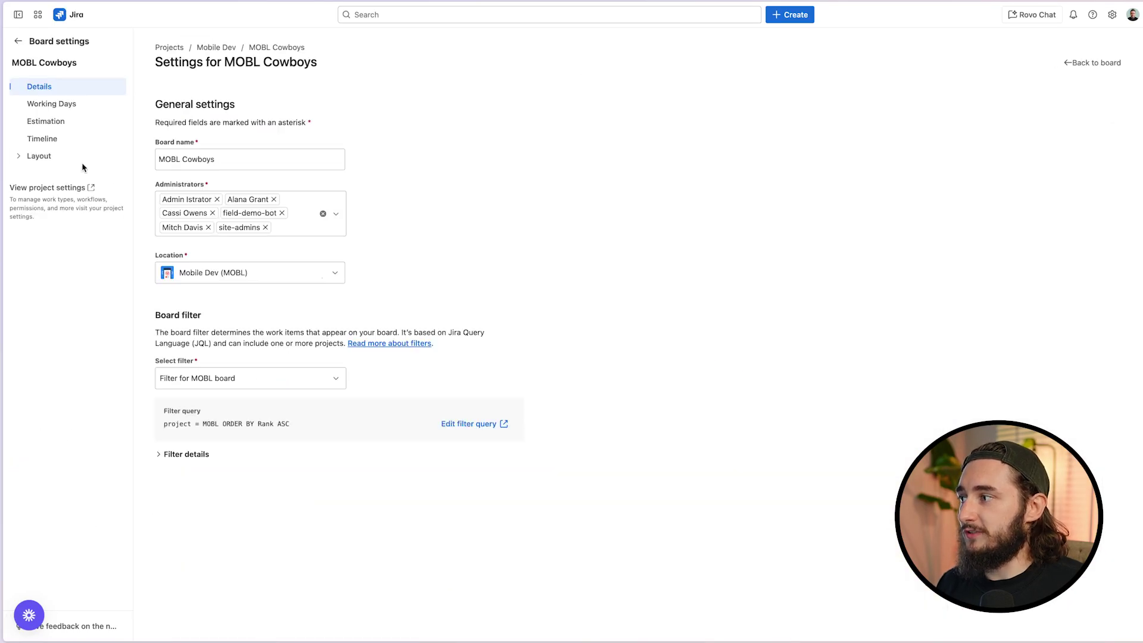
left_click(60, 156)
left_click(92, 190)
left_click(277, 170)
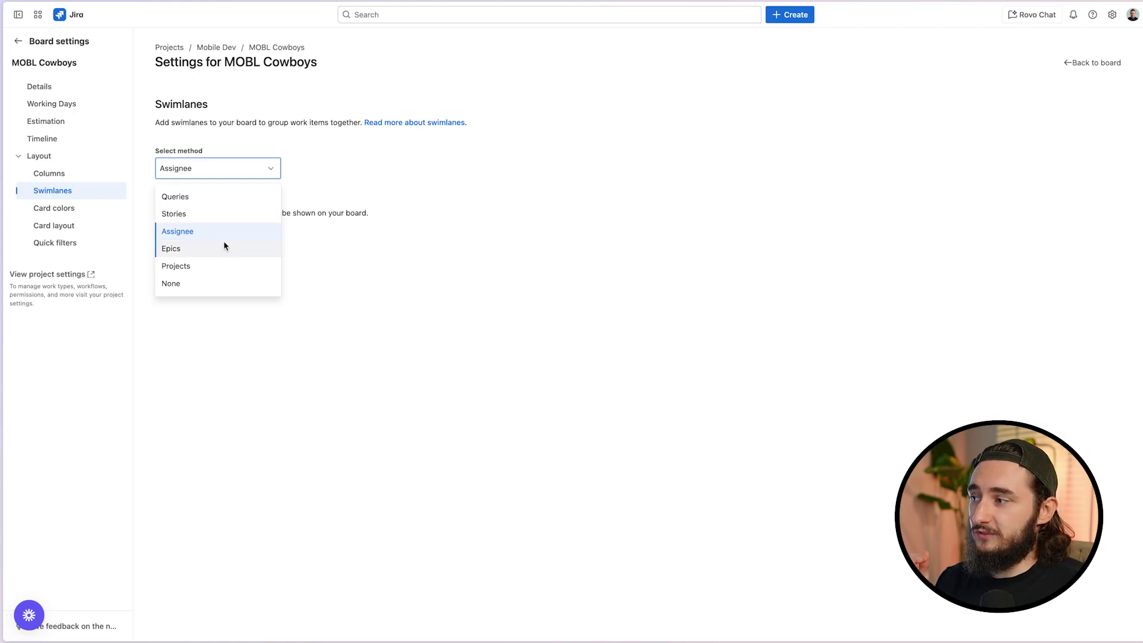
left_click(223, 280)
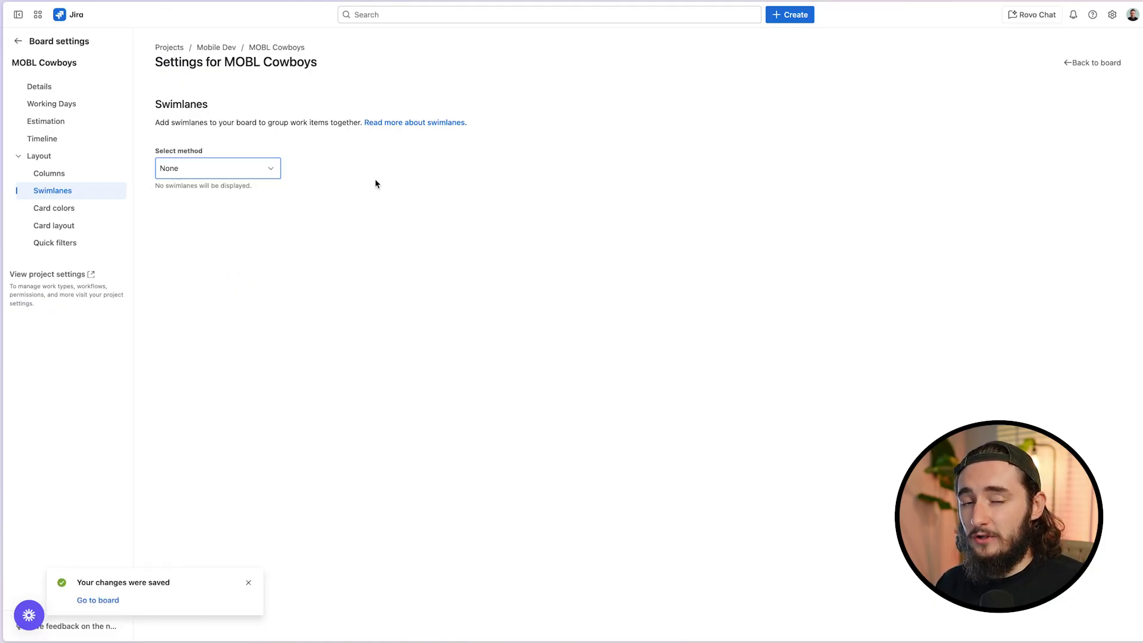
left_click(247, 173)
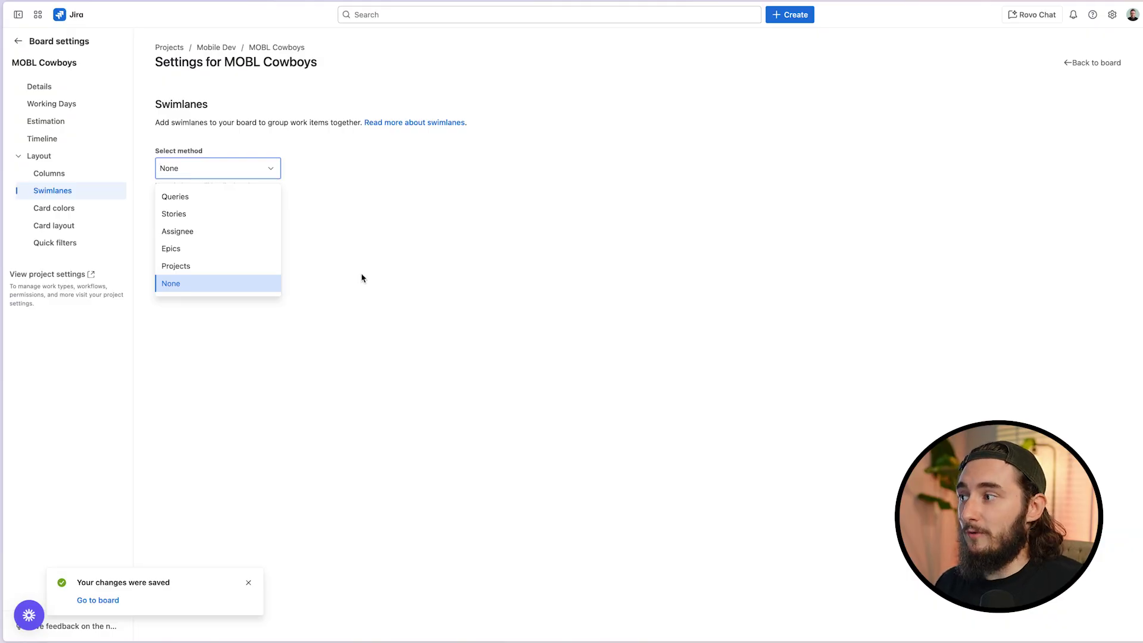
Step: Choose Queries as the swimlane method
left_click(241, 199)
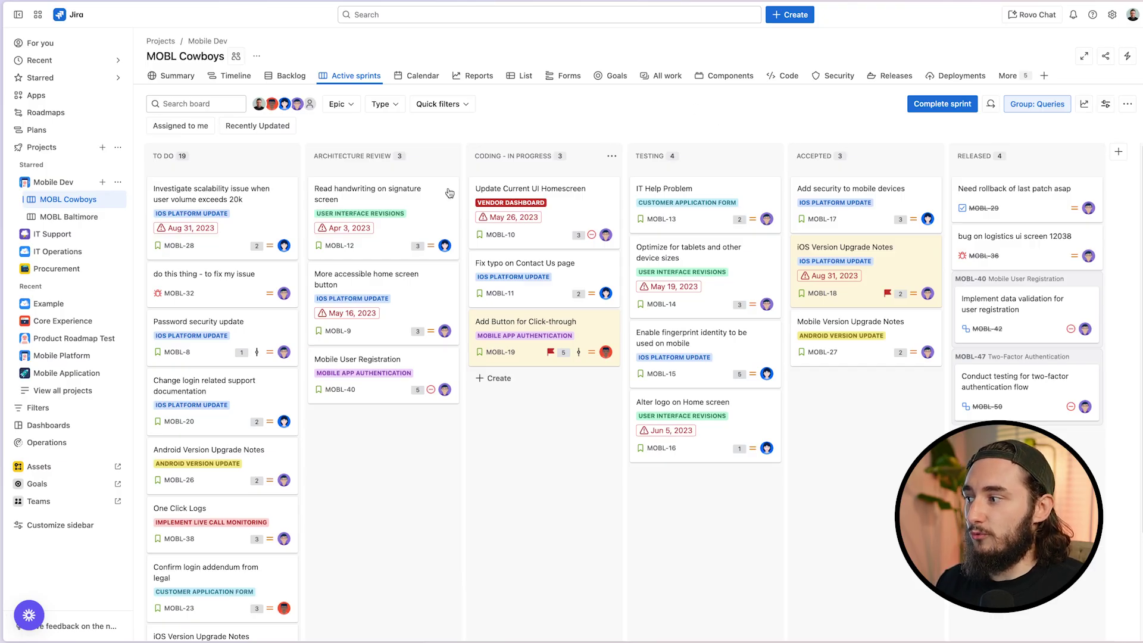
Step: Open the work item search in Basic mode and remove the Created last 30 days filter
left_click(89, 411)
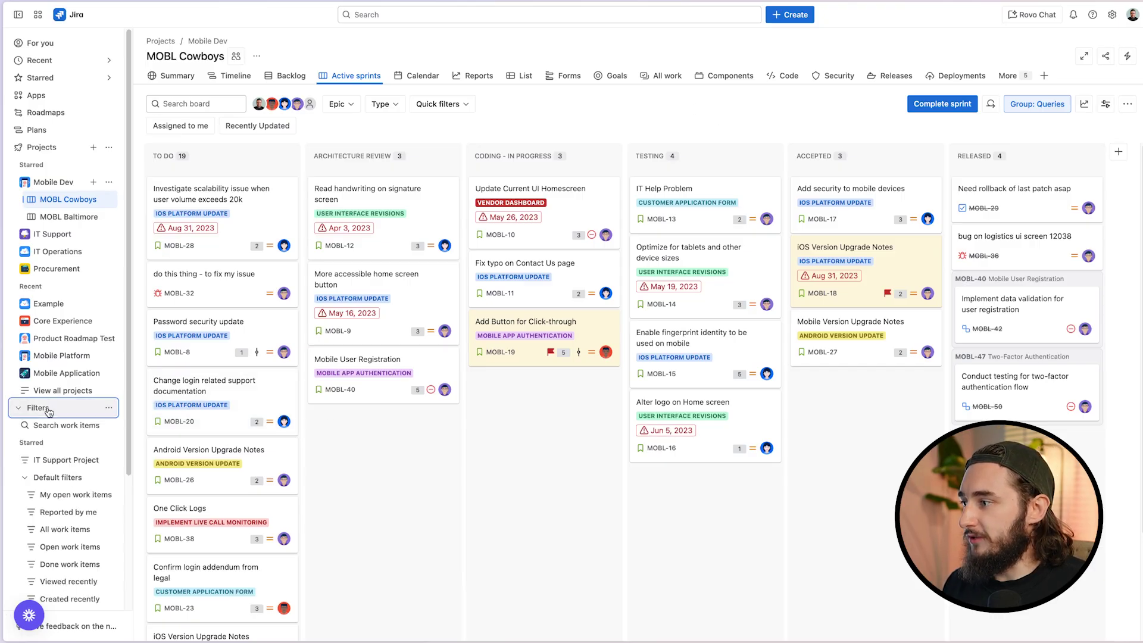
left_click(80, 425)
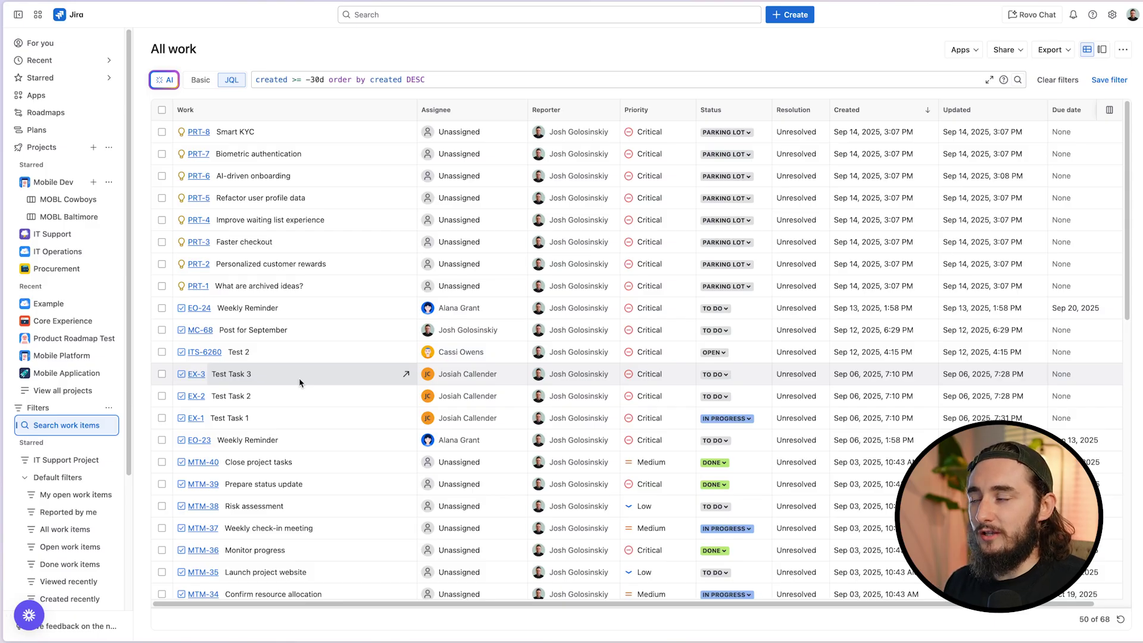
left_click(201, 79)
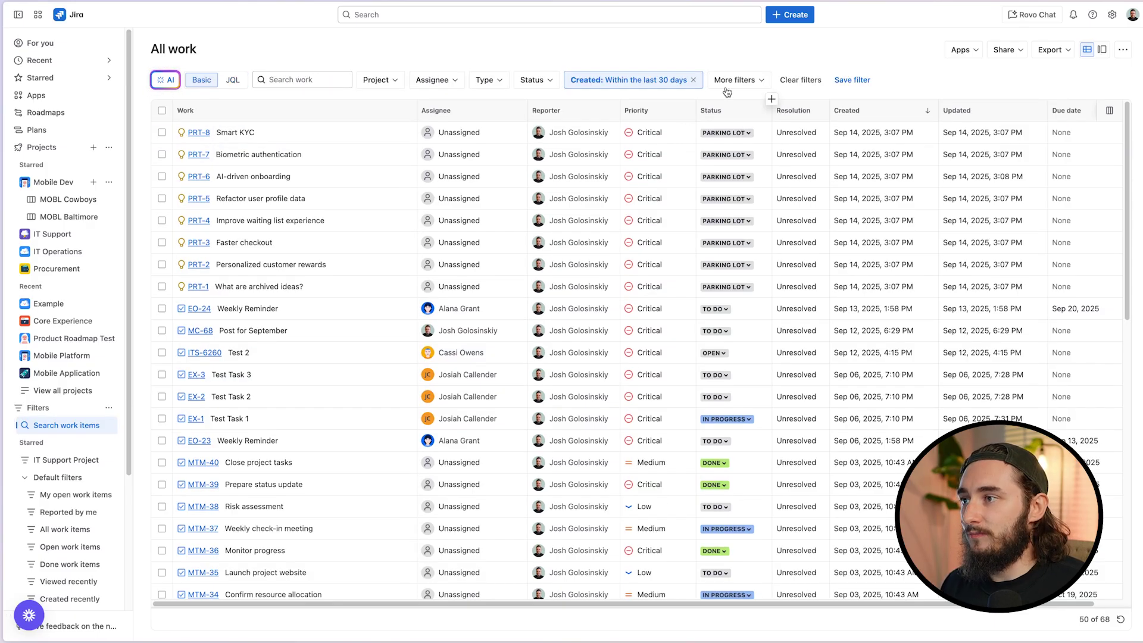
left_click(695, 81)
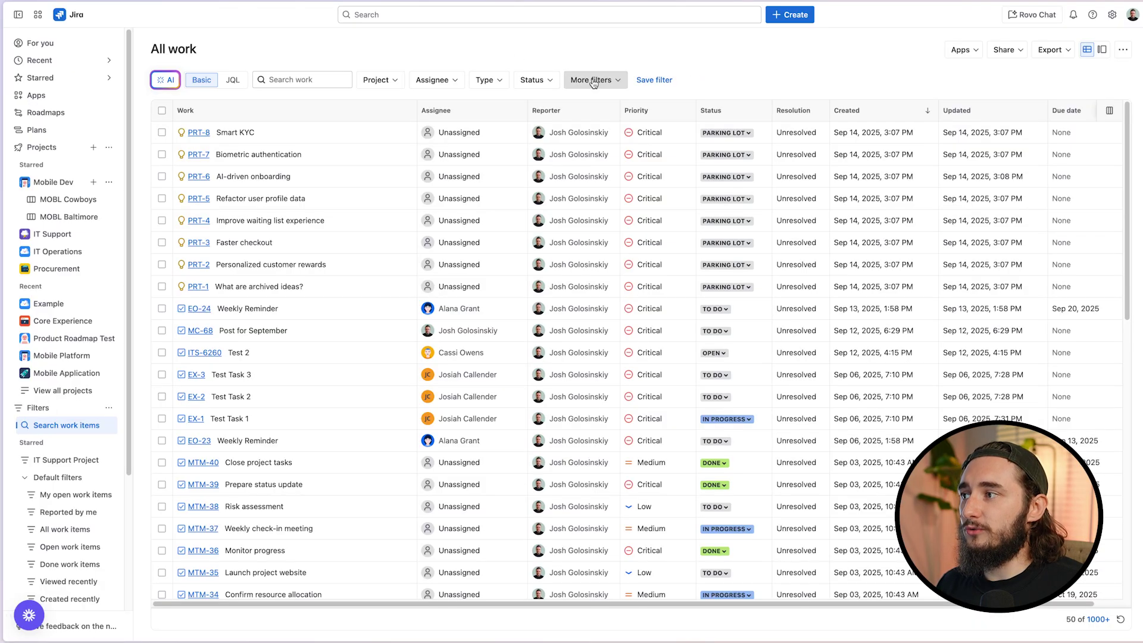
Step: Add a Priority filter with Critical and Highest ticked
left_click(598, 80)
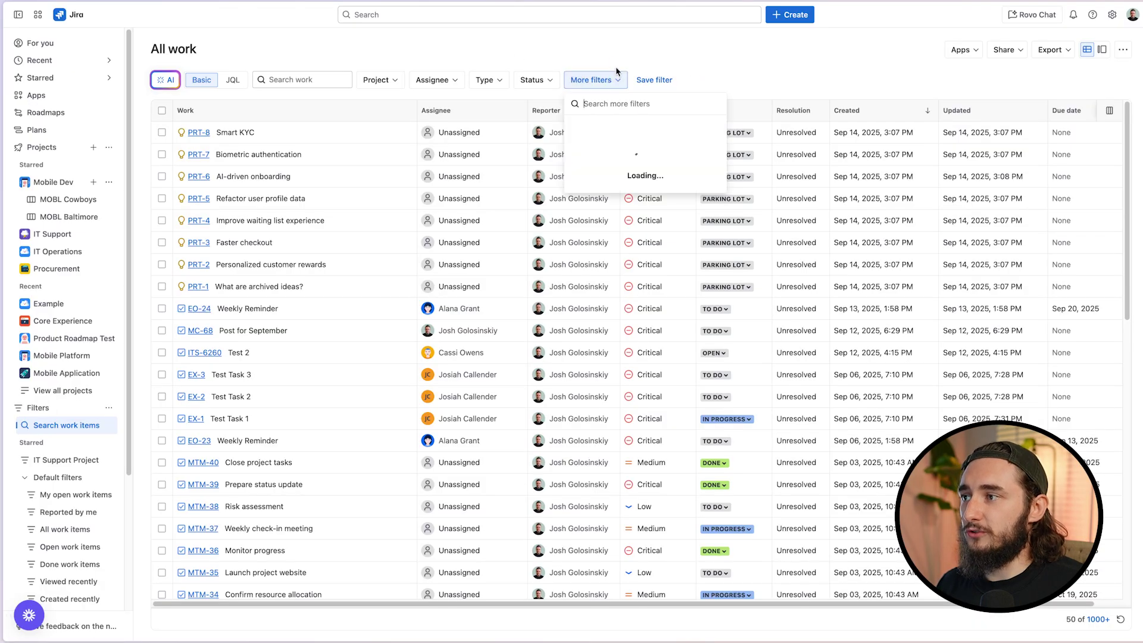
type("prioty")
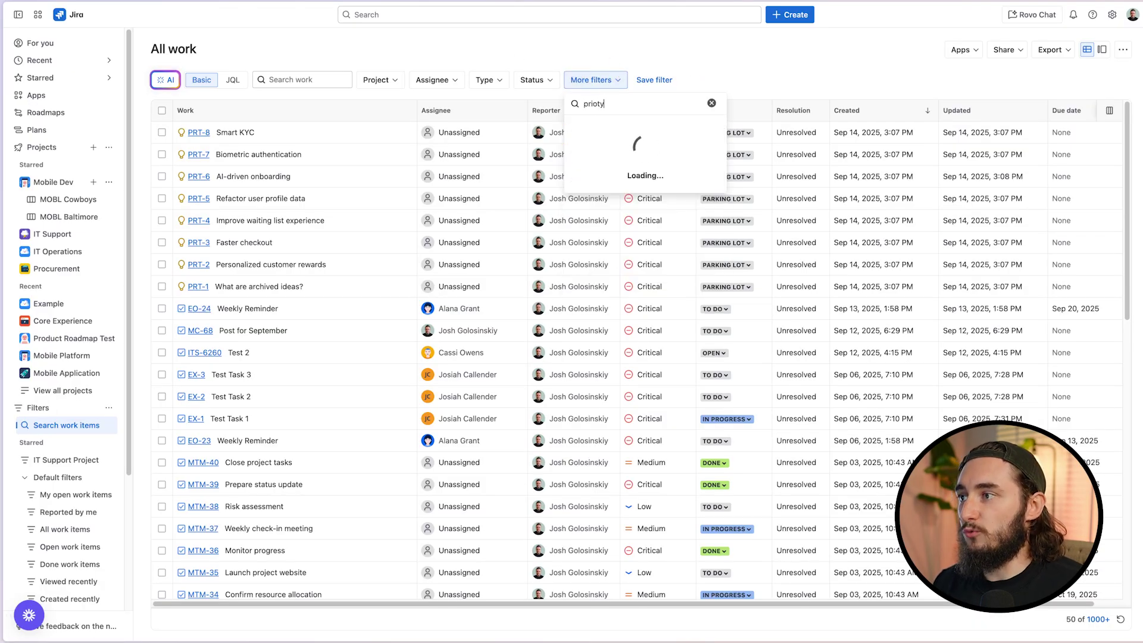
key("BackSpace")
key("BackSpace")
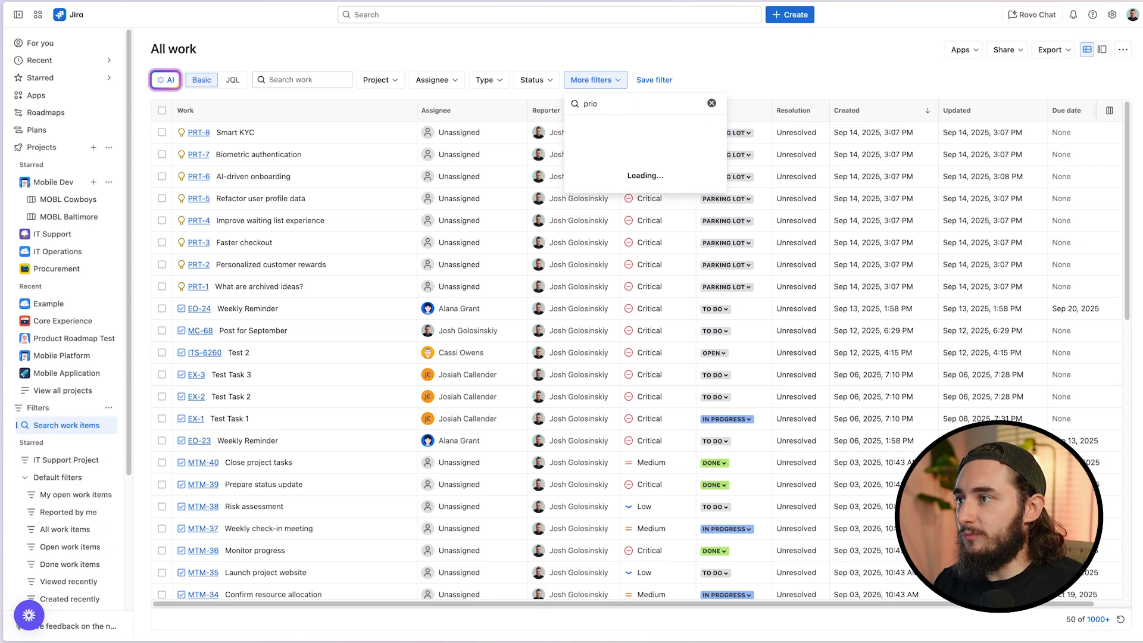
left_click(613, 122)
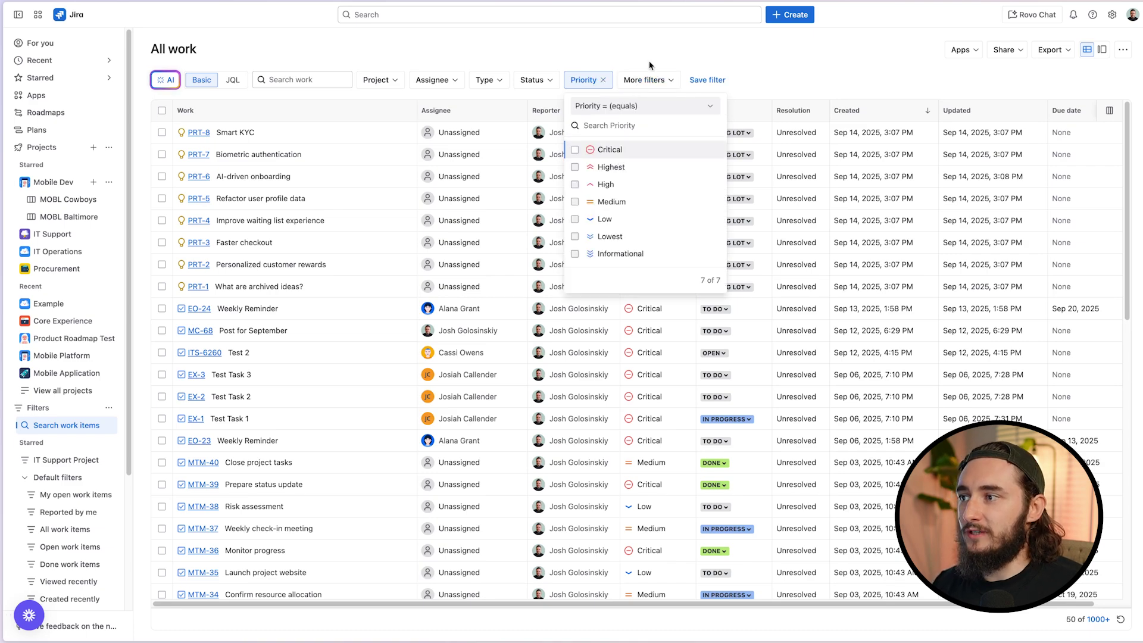
left_click(575, 149)
left_click(574, 167)
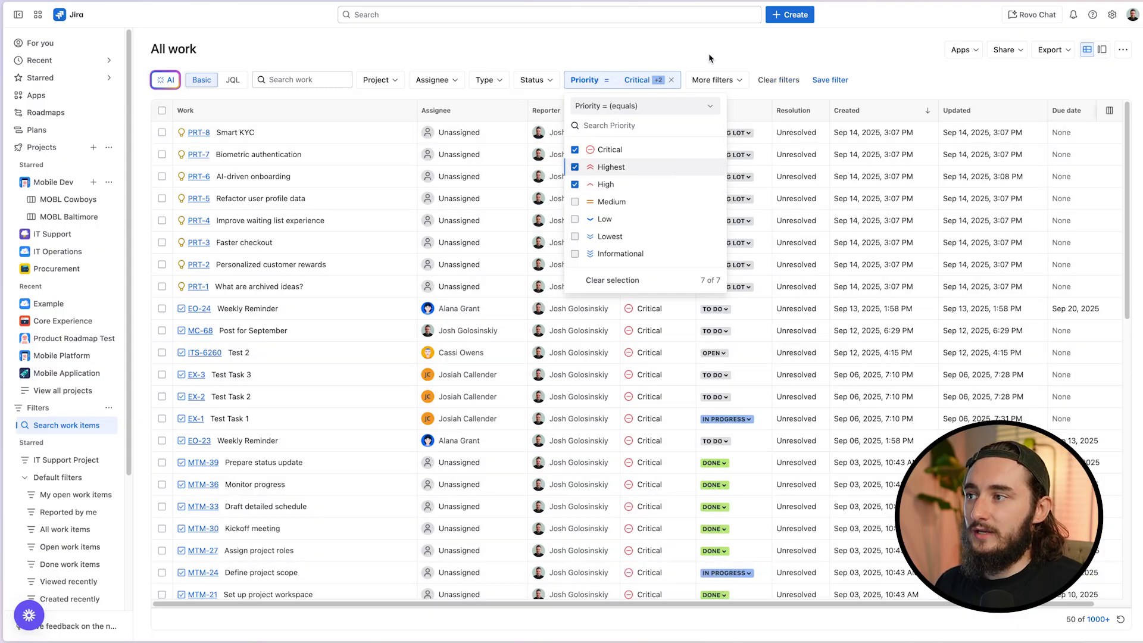
Step: Apply the priority filter, switch to JQL and select the whole query
left_click(710, 58)
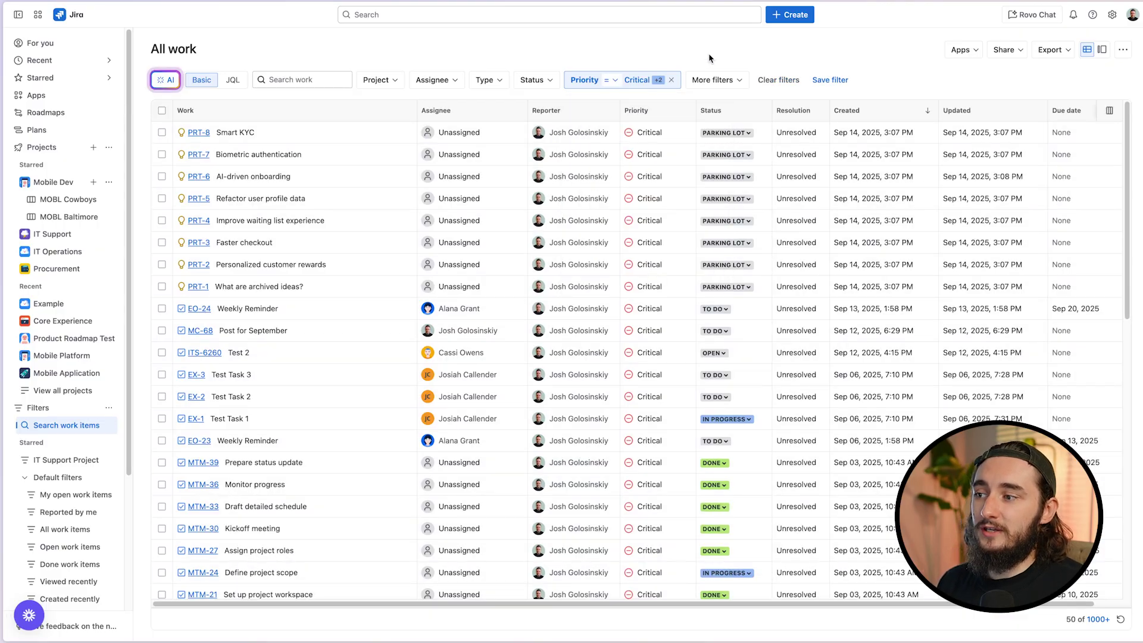
left_click(232, 79)
left_click_drag(561, 79, 255, 84)
key("ctrl+c")
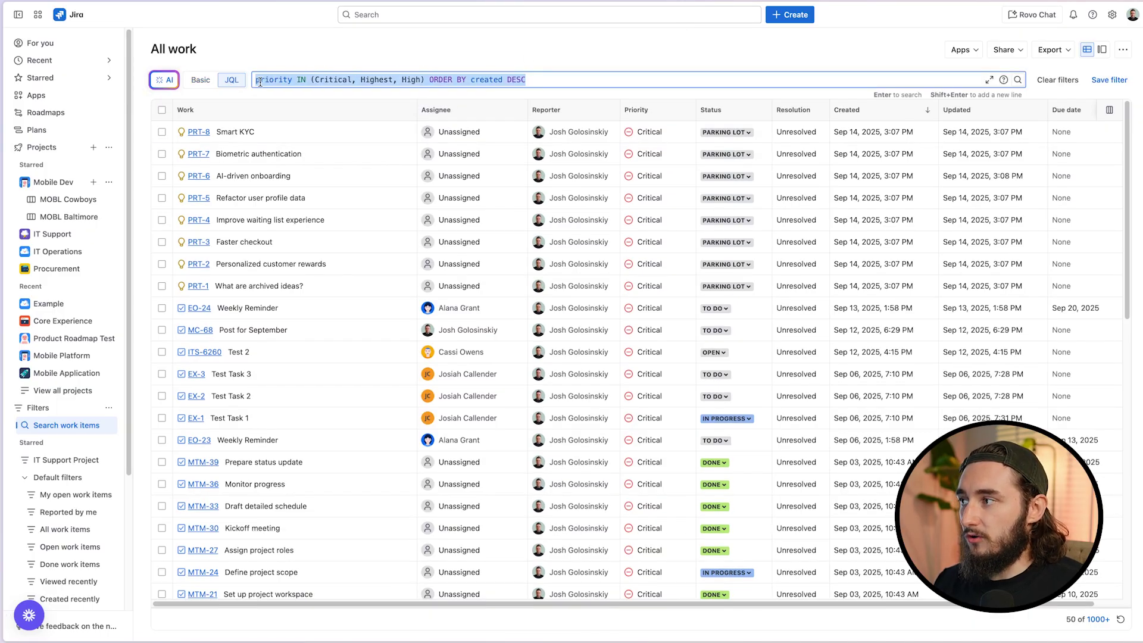
Step: Open the MOBL Cowboys swimlane settings, keeping the Queries method
left_click(108, 199)
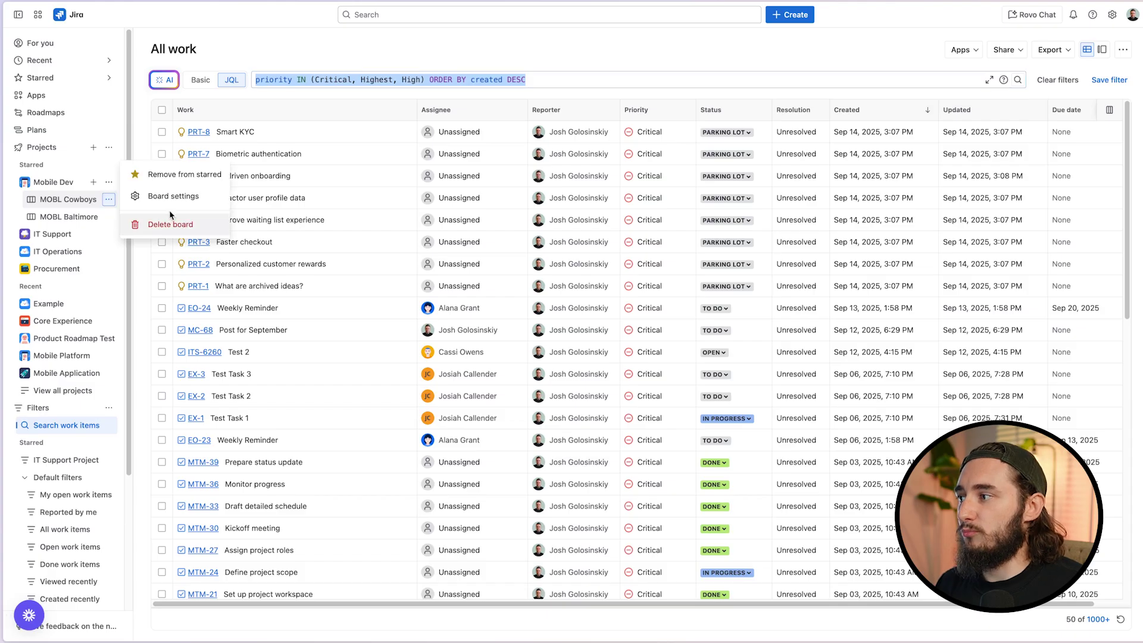
left_click(185, 197)
left_click(66, 155)
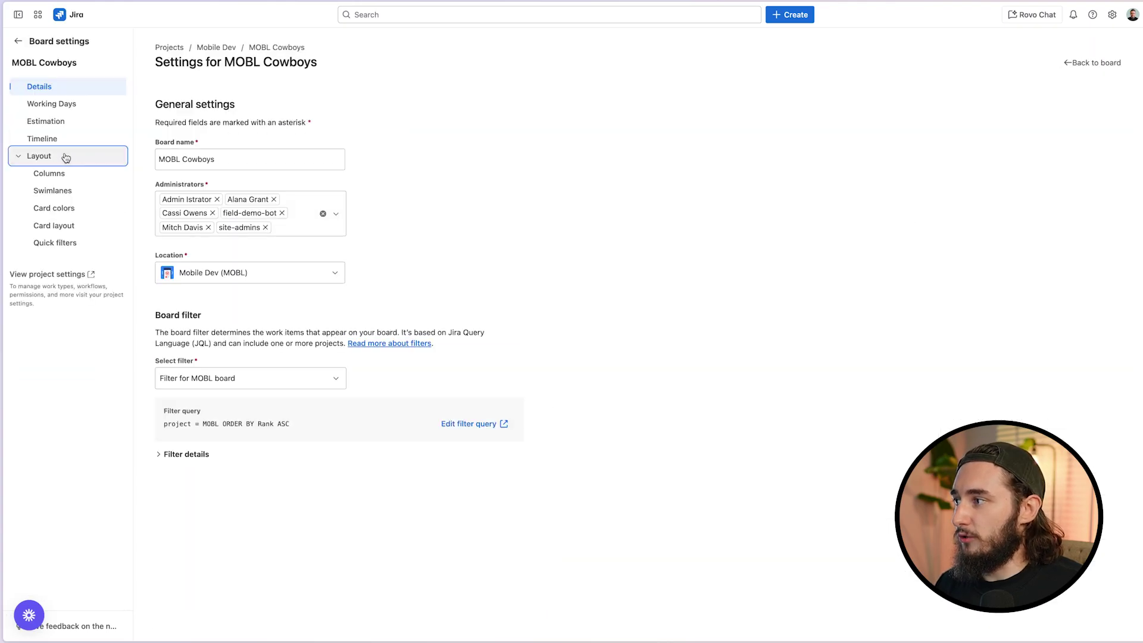
left_click(84, 191)
left_click(260, 179)
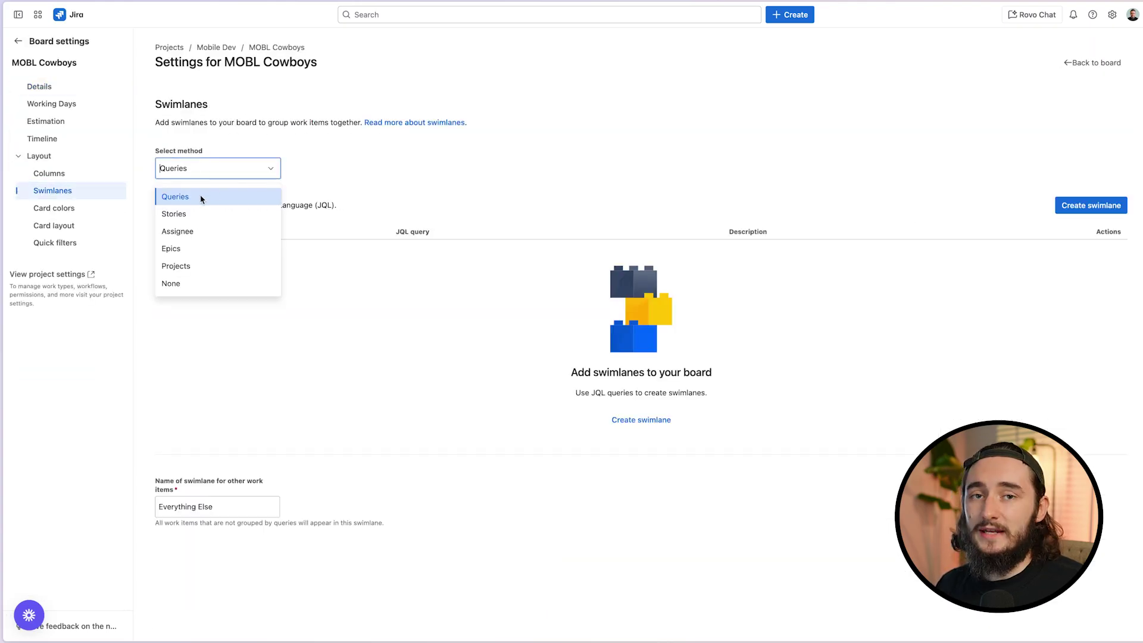
left_click(275, 194)
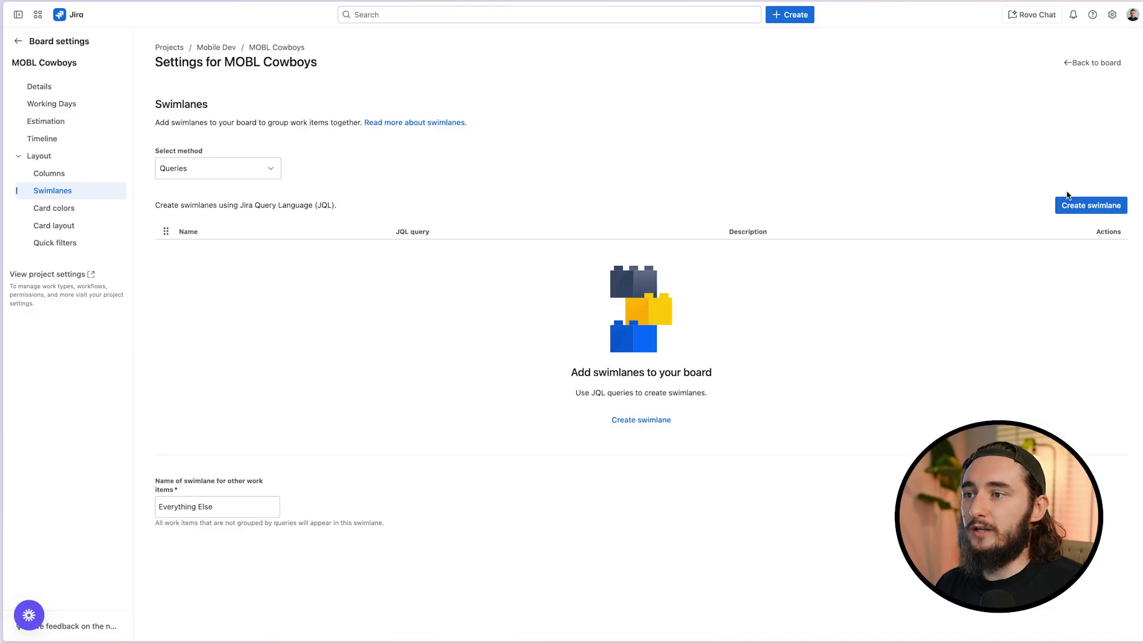
Step: Create a 'High Priority' swimlane with query priority IN (Critical, Highest, High) ORDER BY created DESC
left_click(1072, 208)
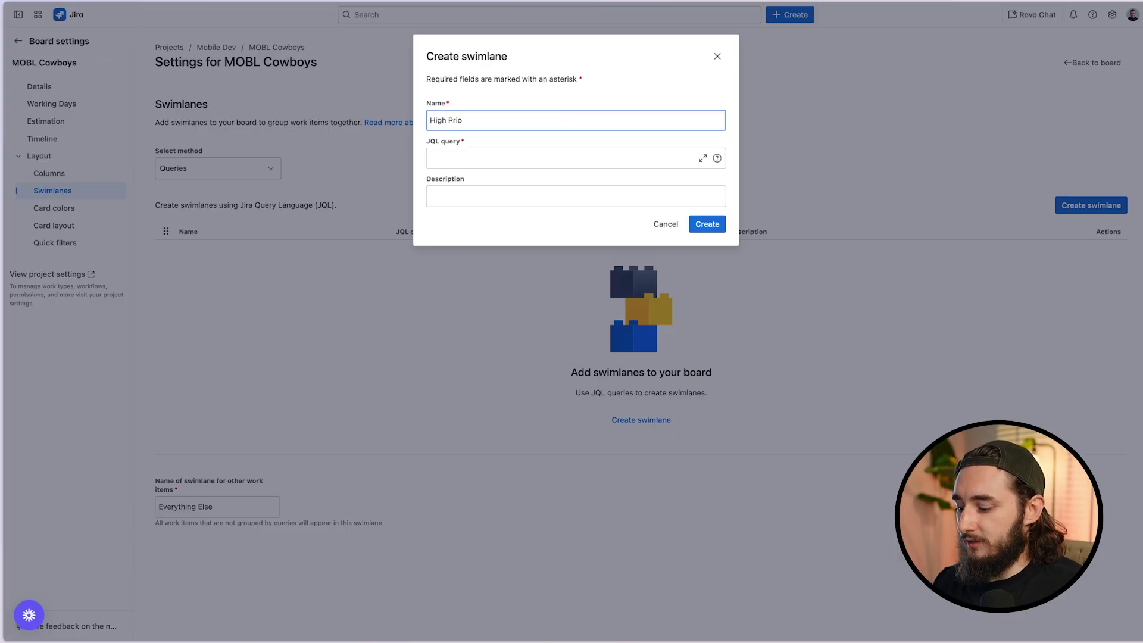
left_click(430, 158)
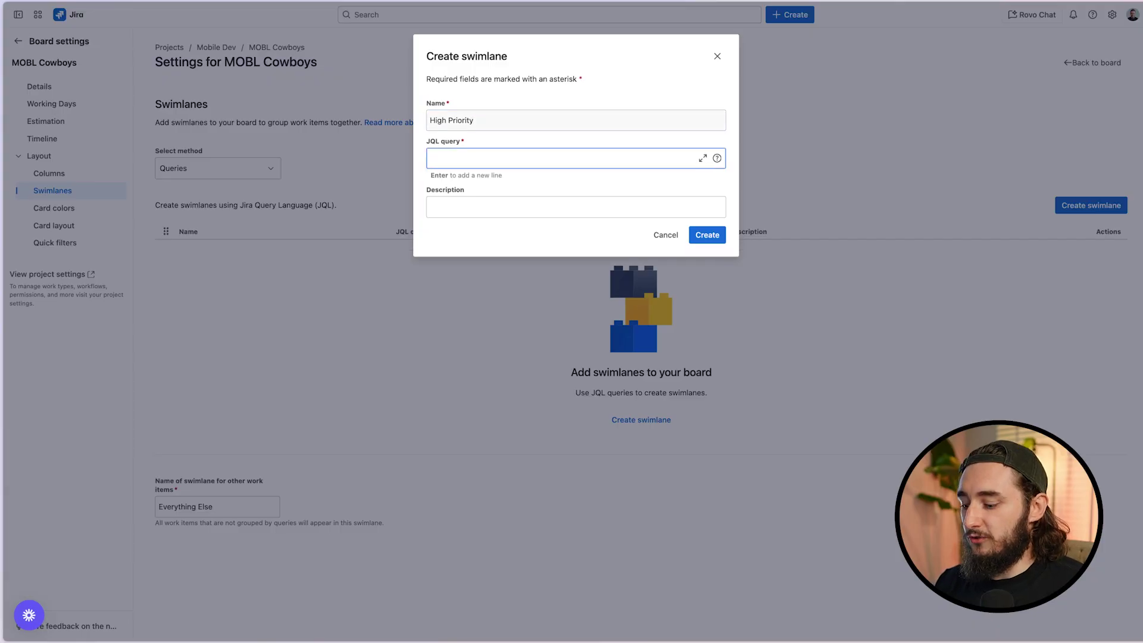
key("ctrl+v")
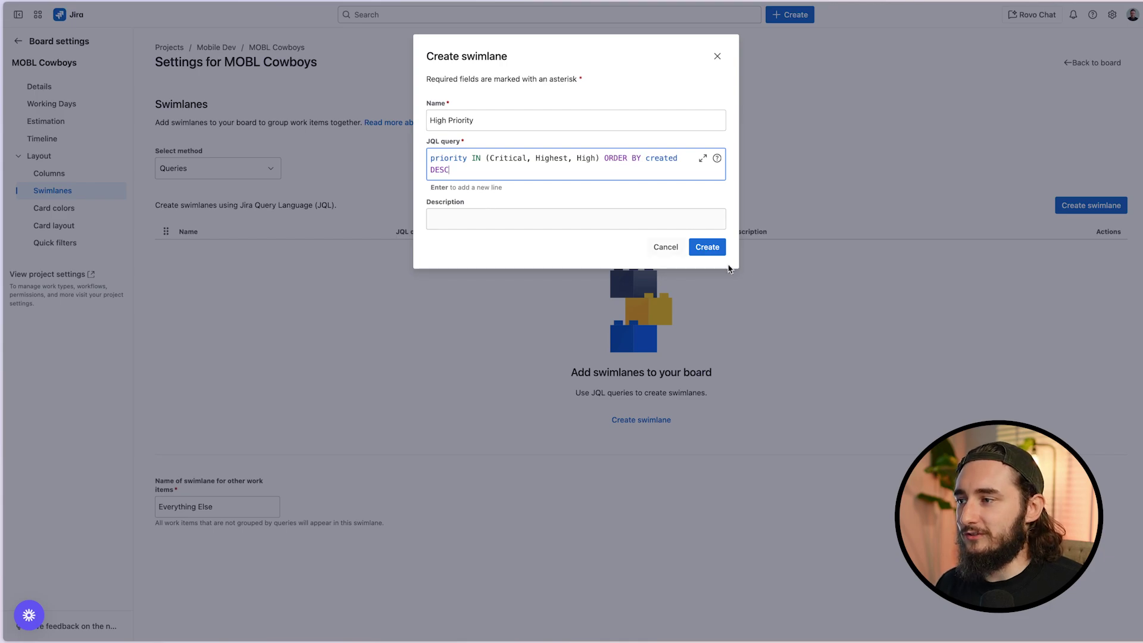
left_click(717, 247)
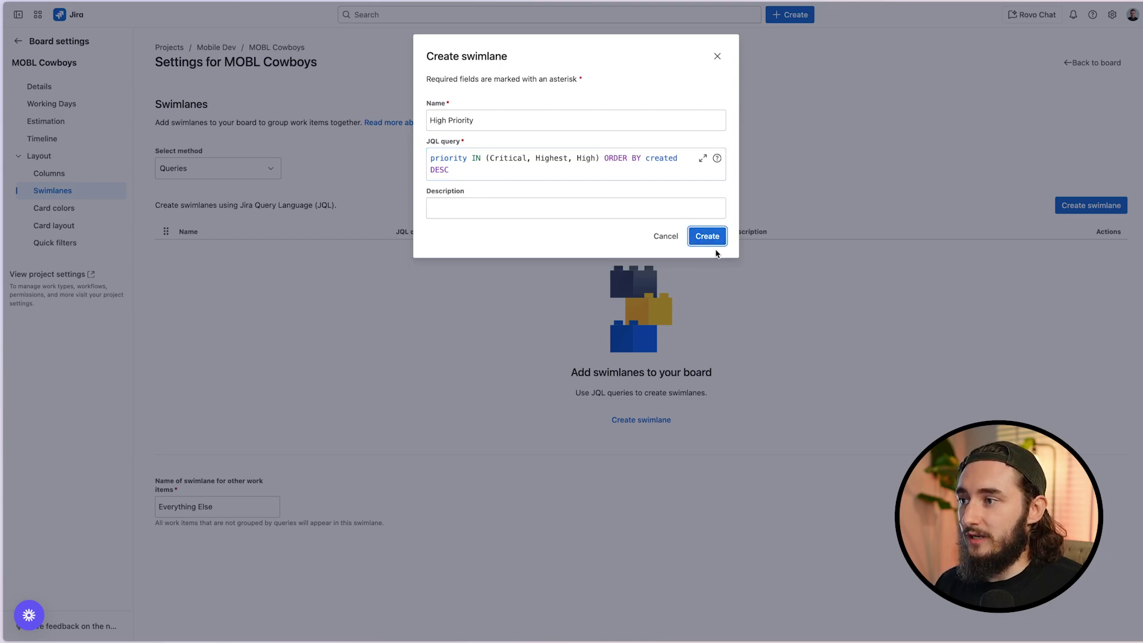
left_click(715, 237)
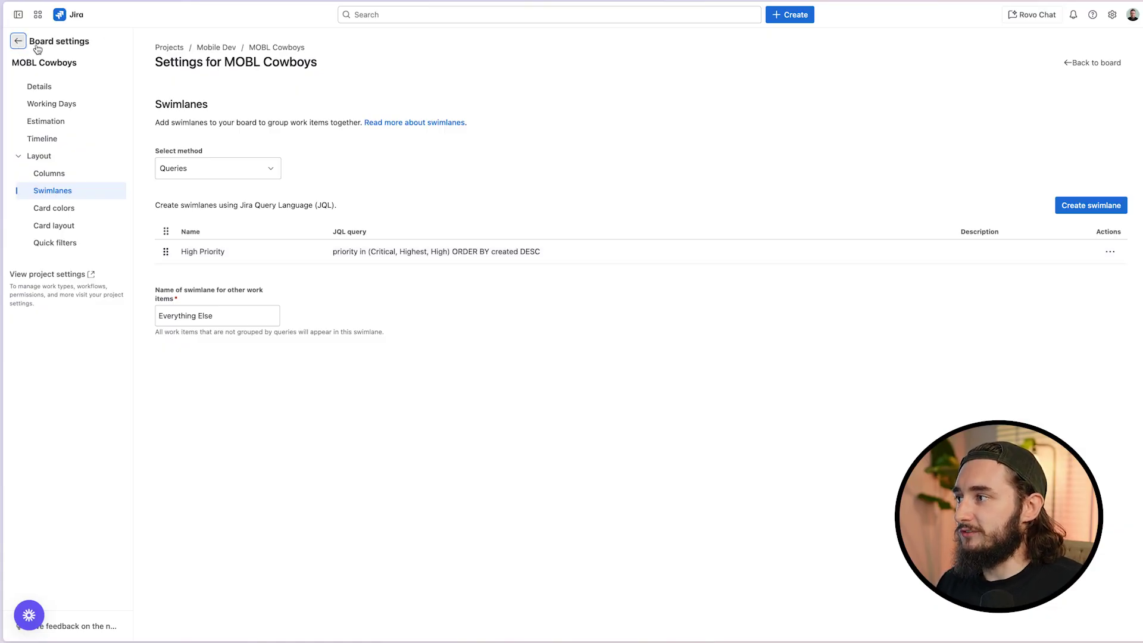
Step: Return to the MOBL Cowboys board and toggle the High Priority swimlane closed and open
left_click(18, 39)
left_click(68, 199)
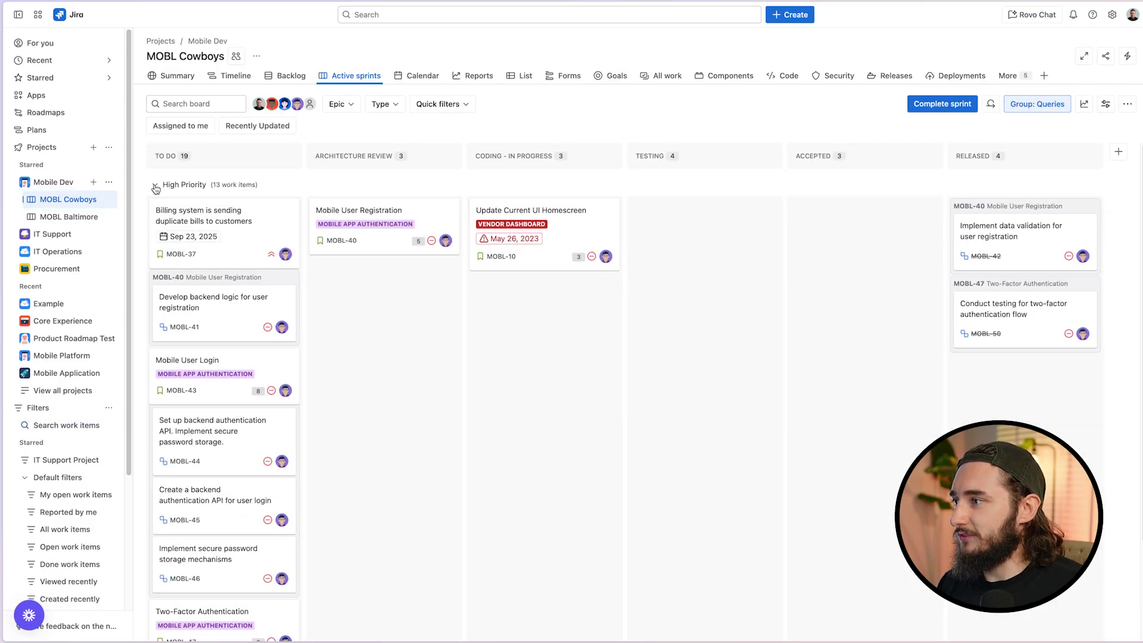
left_click(164, 186)
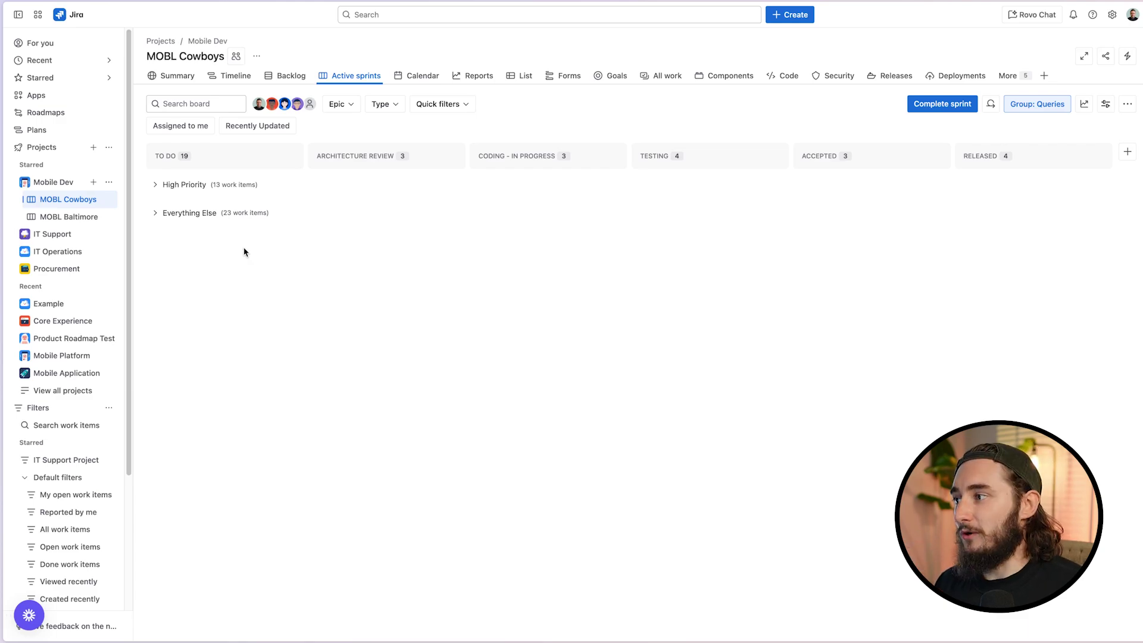
left_click(163, 188)
mouse_move(455, 272)
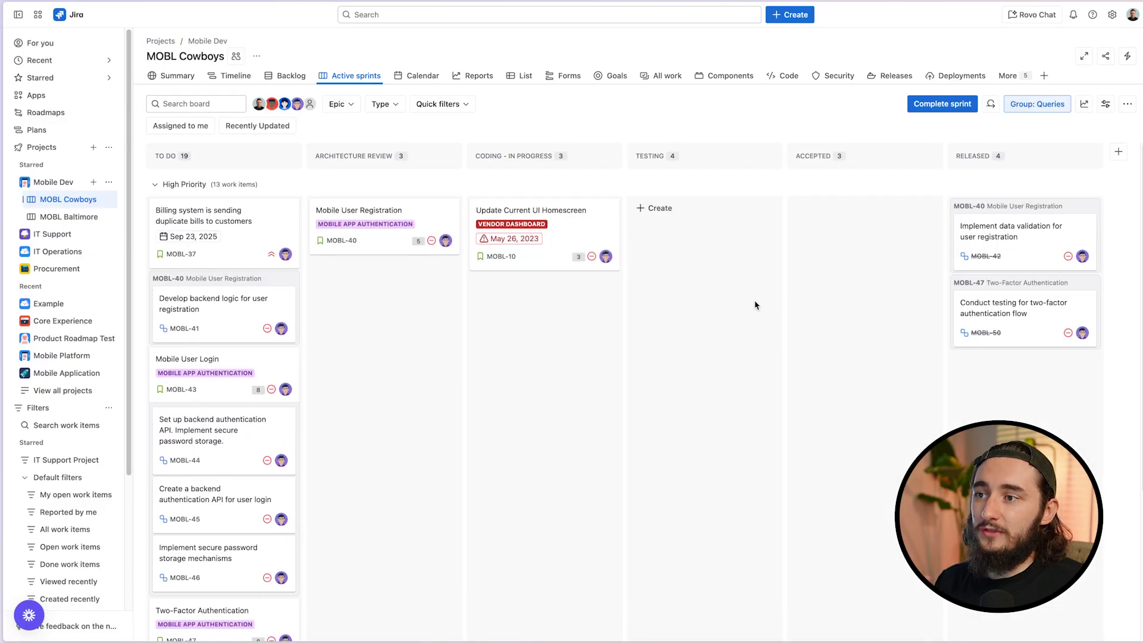
left_click(179, 185)
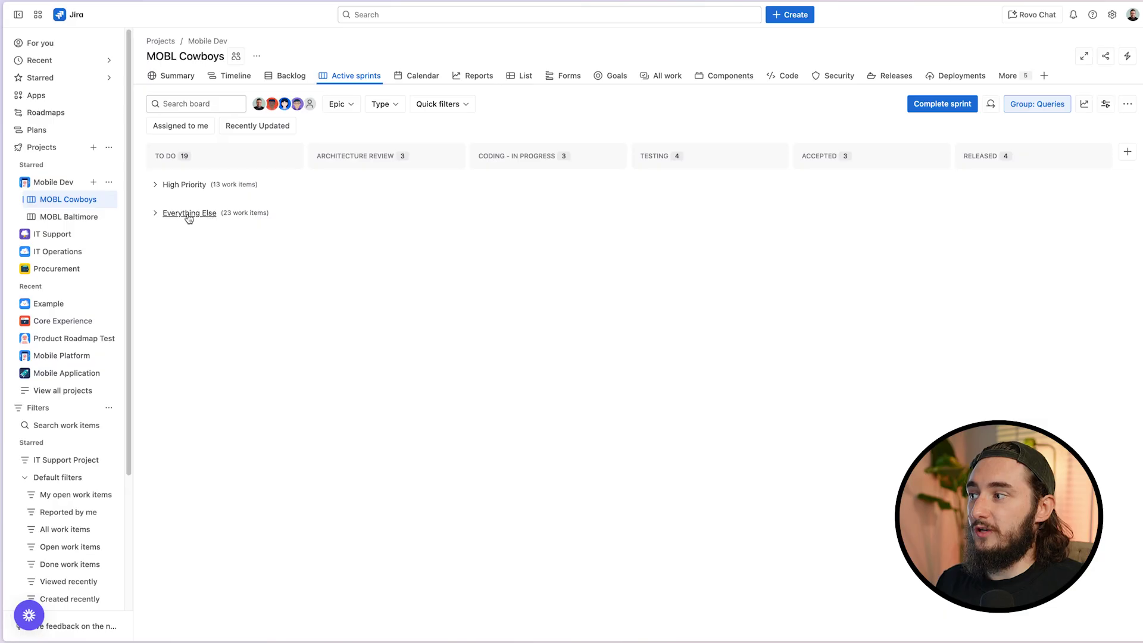
left_click(189, 186)
Step: Expand the Everything Else swimlane below it
scroll(358, 350, "down", 5)
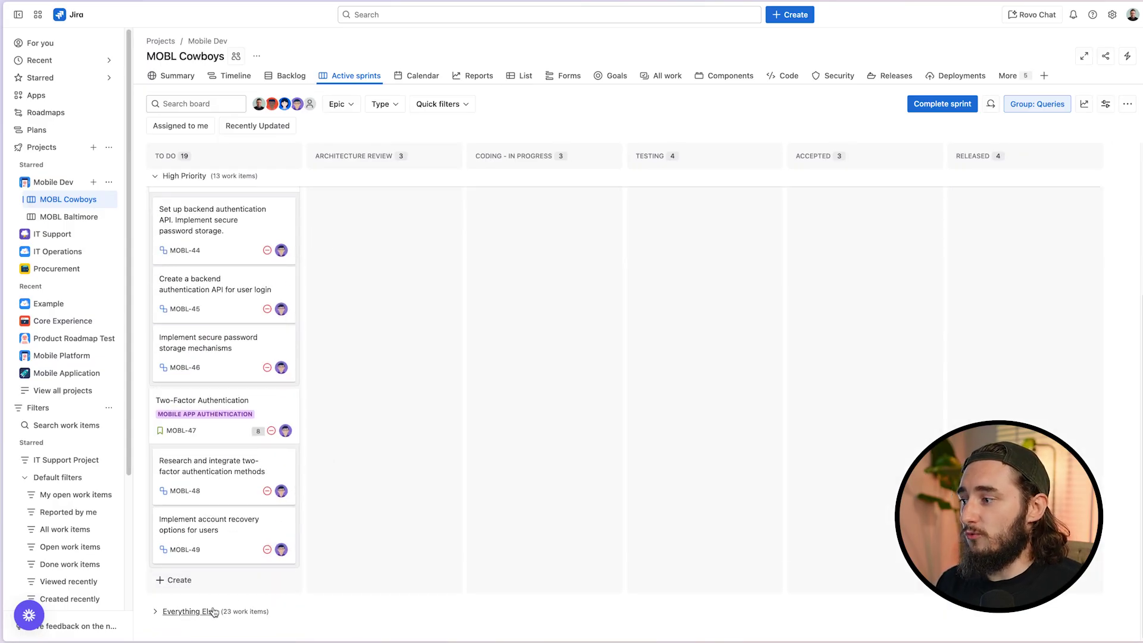
left_click(176, 613)
scroll(340, 514, "down", 6)
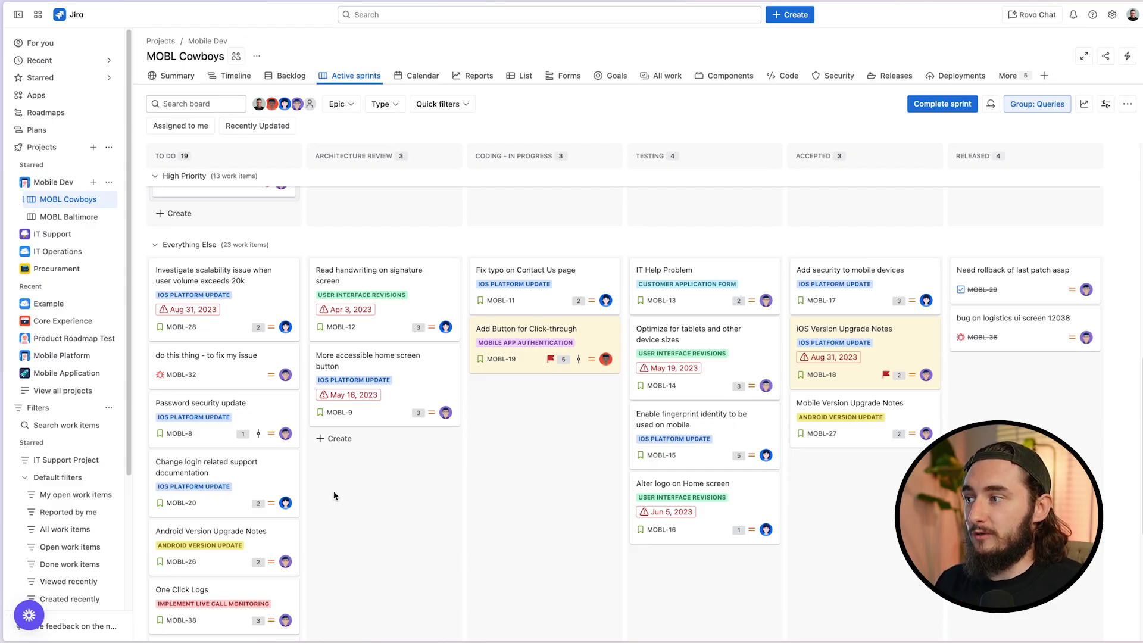
Step: Change MOBL-12's priority to Critical and close the work item
left_click(387, 270)
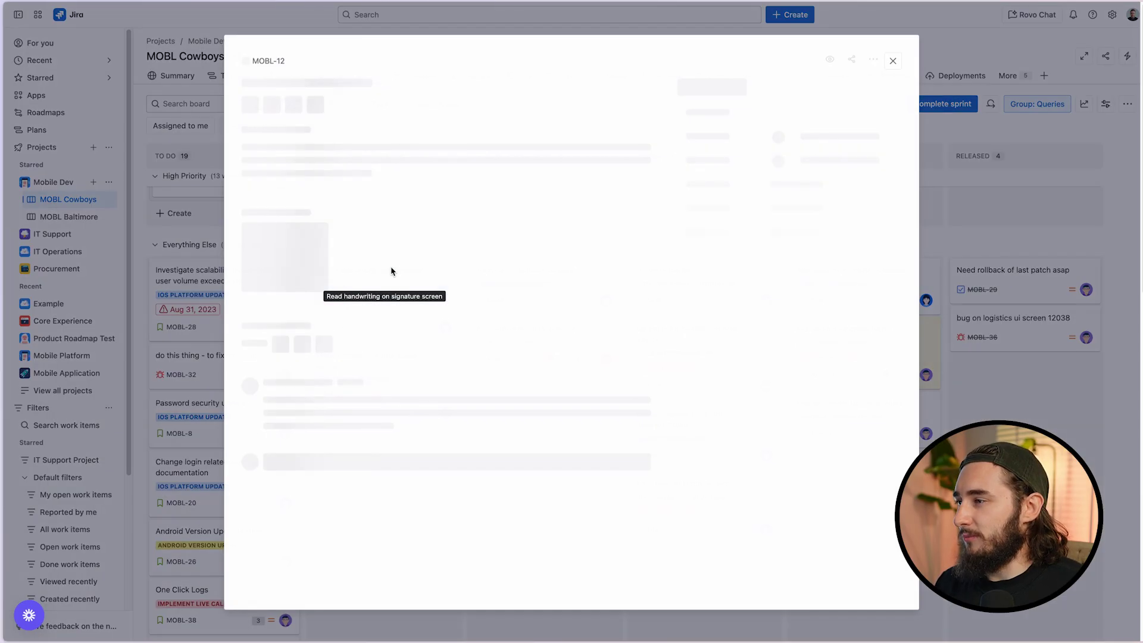
mouse_move(829, 253)
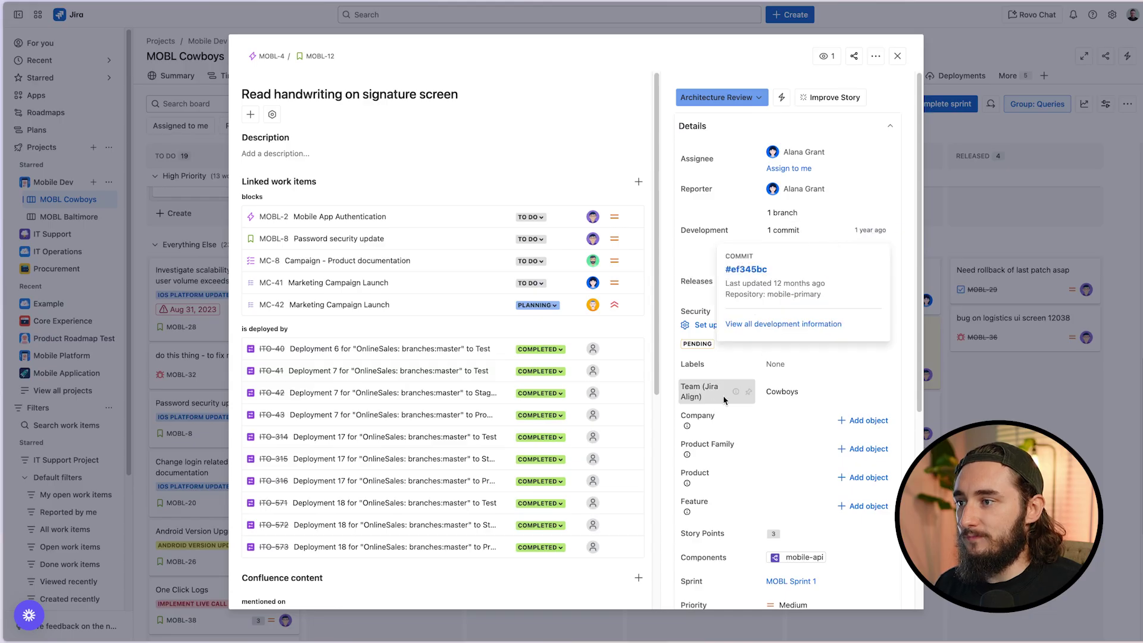
scroll(830, 417, "down", 3)
left_click(826, 424)
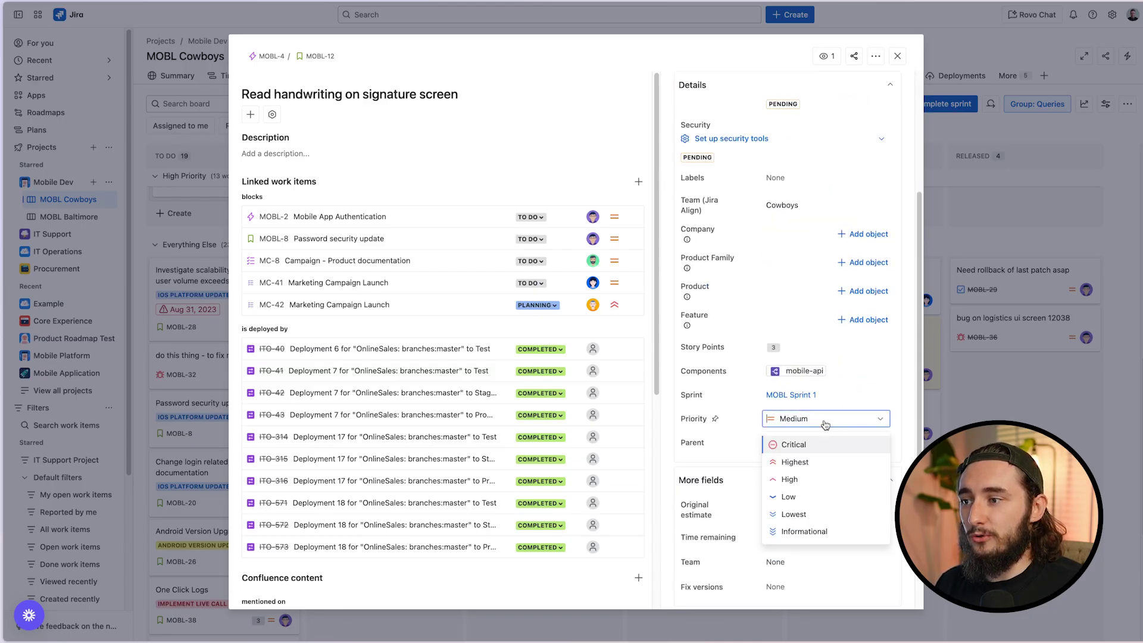
left_click(826, 446)
key("Escape")
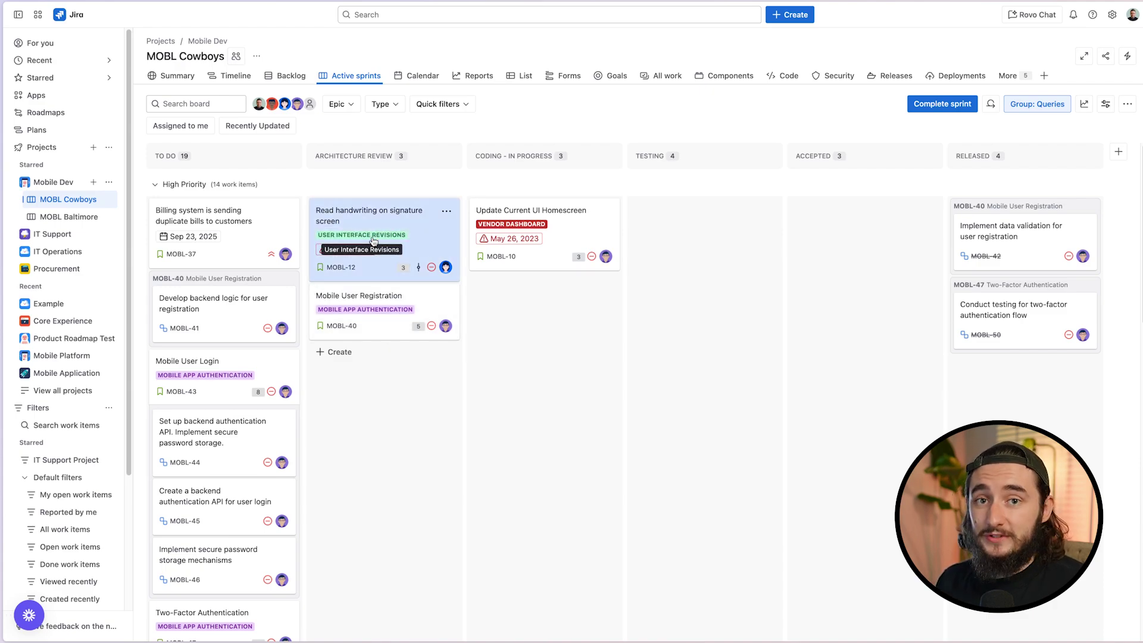
scroll(84, 403, "down", 1)
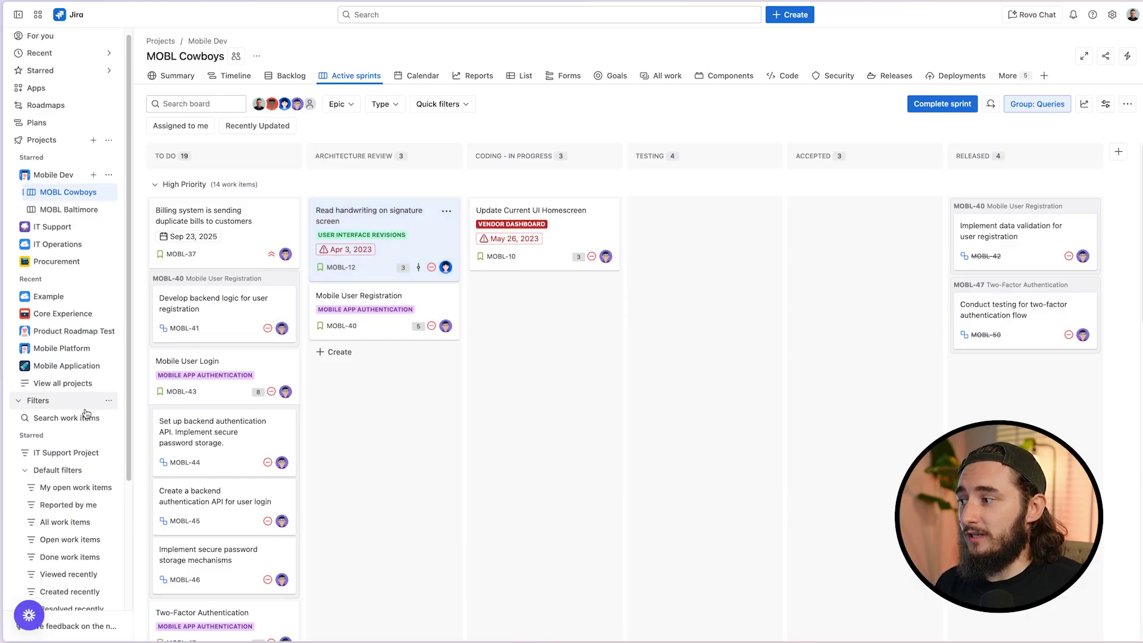